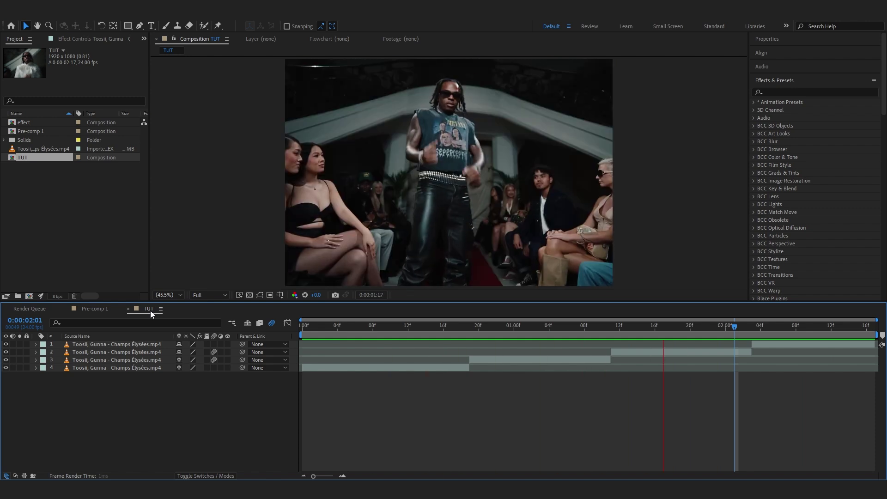
- Add a new adjustment layer to the TUT composition
{"action": "key", "text": "space"}
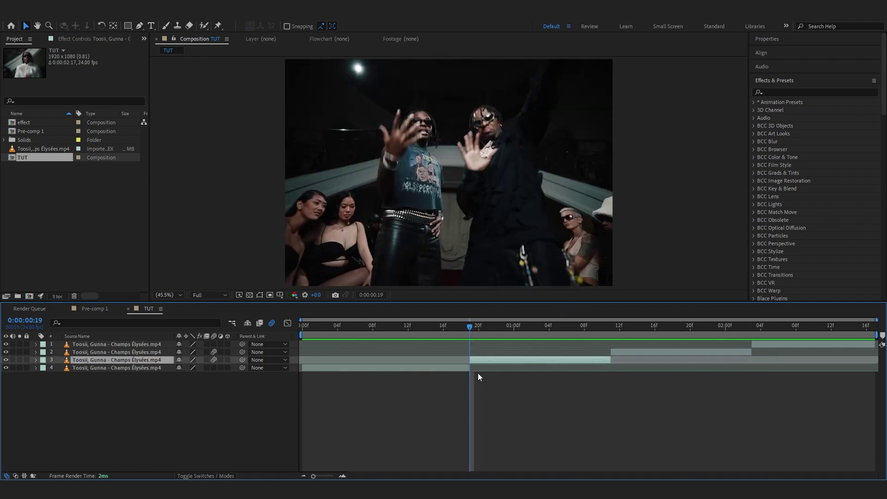
{"action": "right_click", "coordinate": [475, 388]}
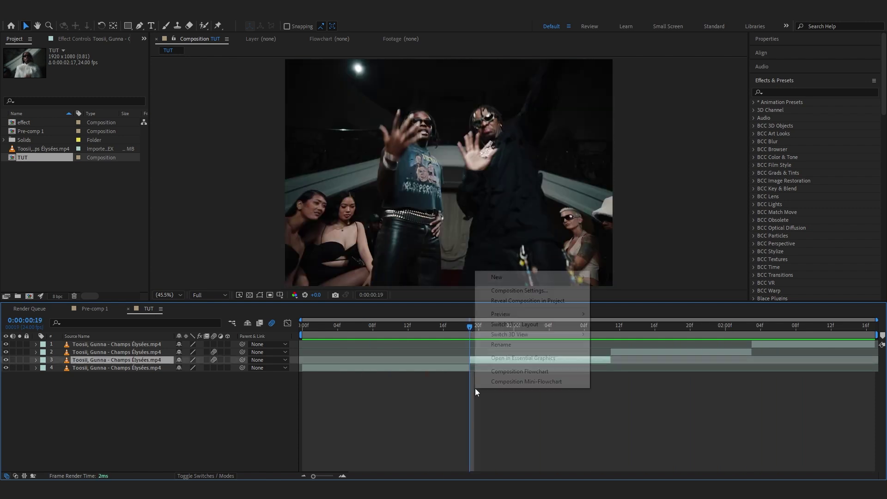
{"action": "mouse_move", "coordinate": [531, 278]}
{"action": "left_click", "coordinate": [636, 351]}
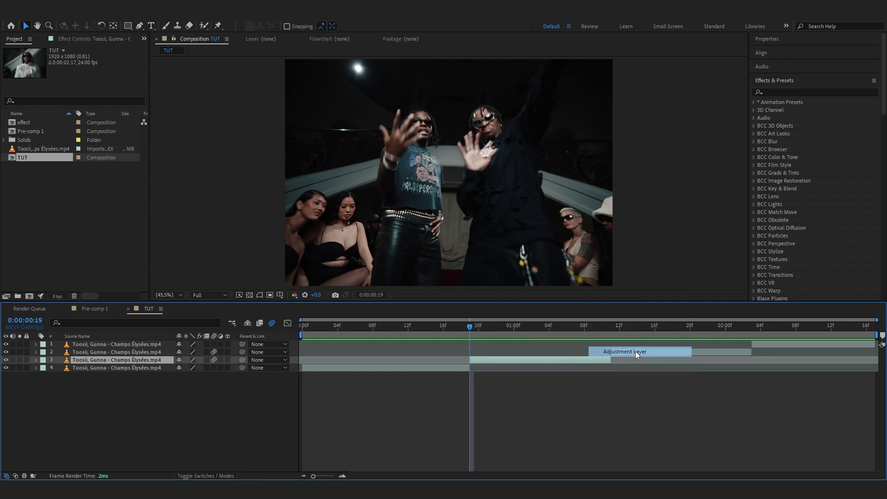
- Trim the adjustment layer to run from 17f to 21f around the cut
{"action": "key", "text": "Page_Up"}
{"action": "key", "text": "Page_Up"}
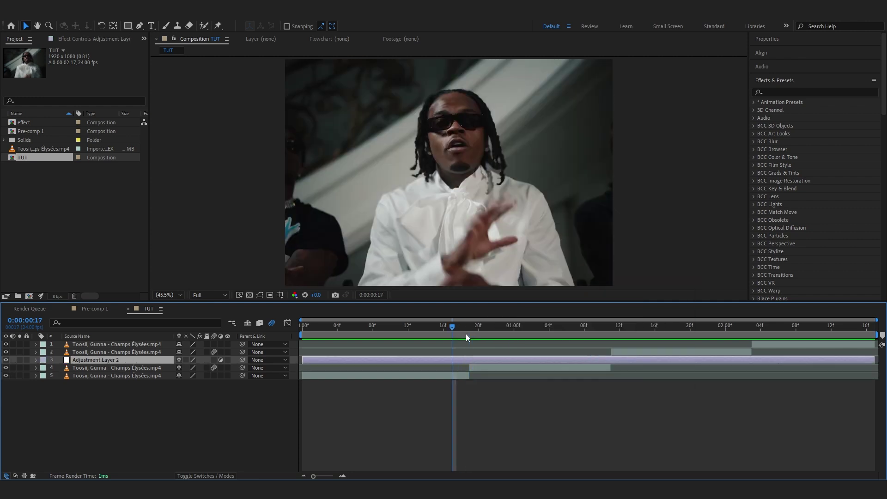
{"action": "key", "text": "alt+bracketleft"}
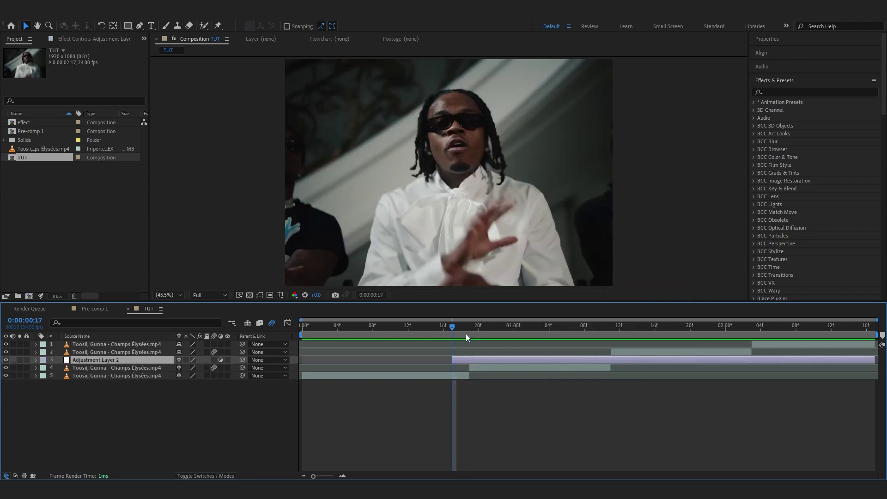
{"action": "key", "text": "Page_Down"}
{"action": "key", "text": "Page_Down"}
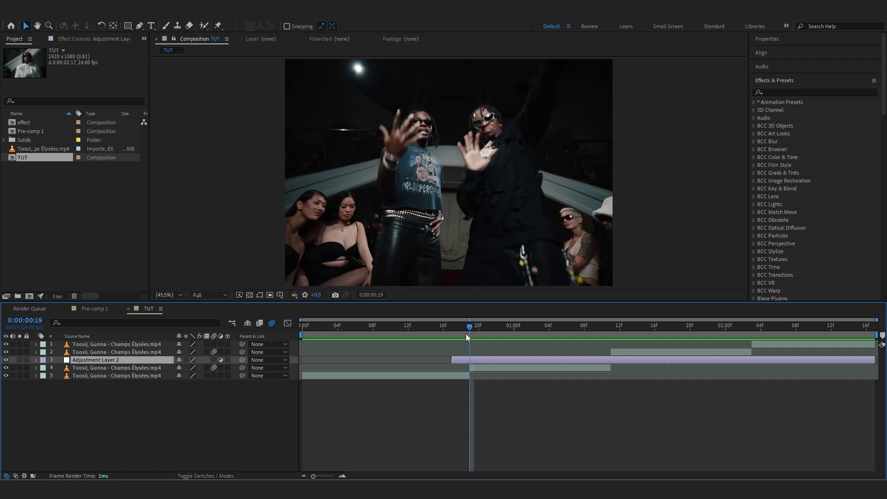
{"action": "key", "text": "Page_Down"}
{"action": "key", "text": "Page_Down"}
{"action": "key", "text": "alt+bracketright"}
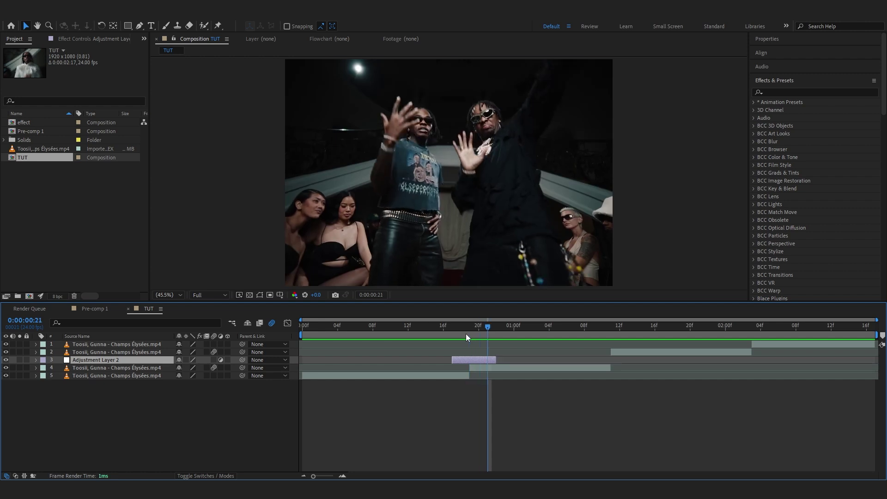
{"action": "left_click_drag", "start_coordinate": [487, 342], "coordinate": [454, 352]}
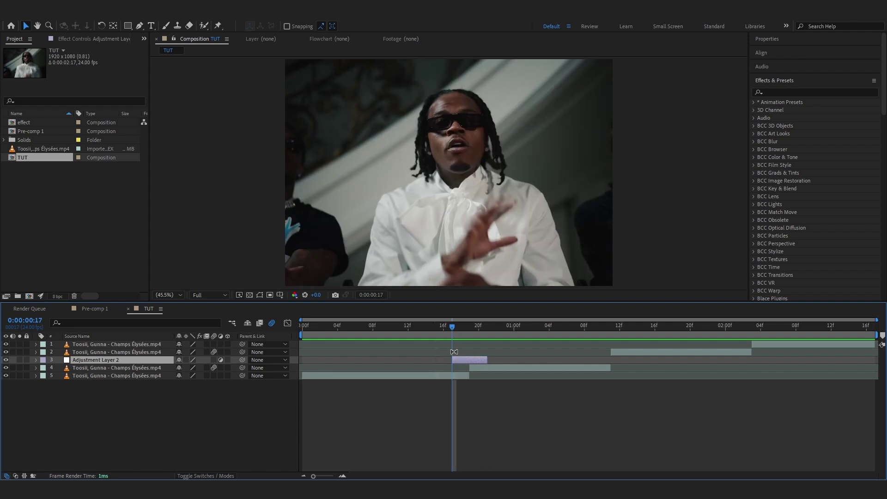
- Apply Radial Blur to the adjustment layer with Type Zoom and Amount 33
{"action": "key", "text": "ctrl+space"}
{"action": "type", "text": "rad"}
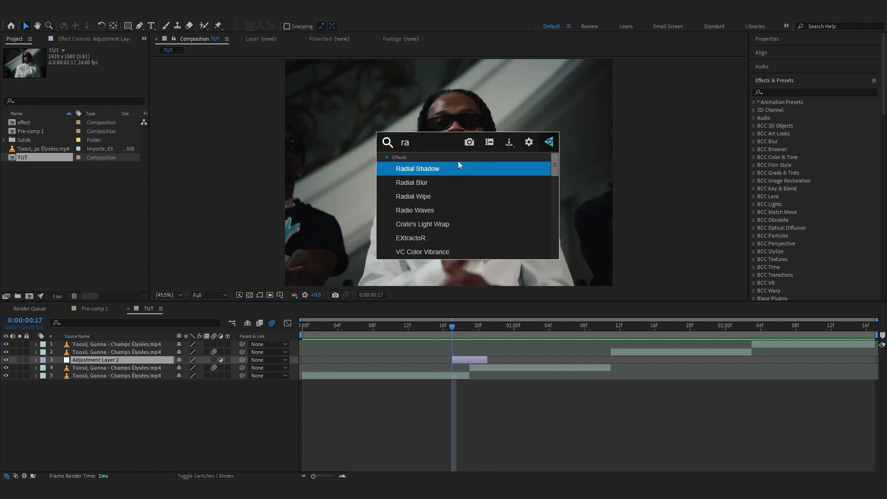
{"action": "left_click", "coordinate": [464, 182]}
{"action": "left_click", "coordinate": [91, 163]}
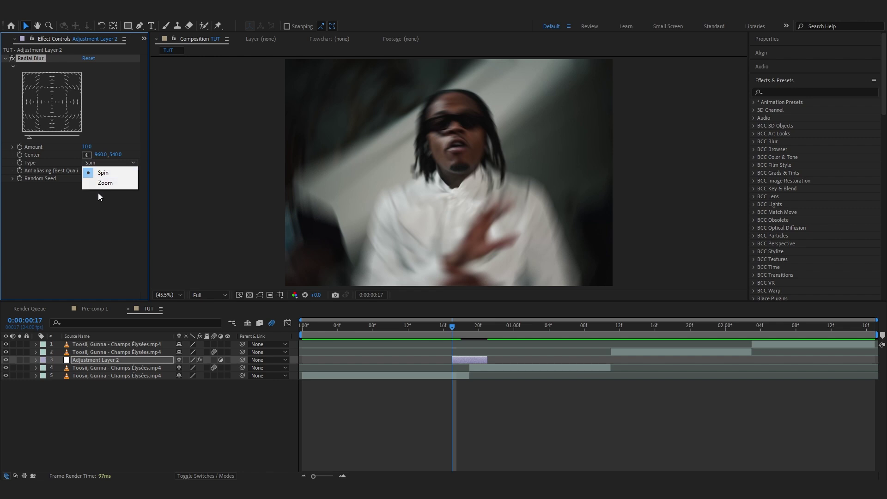
{"action": "left_click", "coordinate": [98, 183]}
{"action": "left_click", "coordinate": [87, 147]}
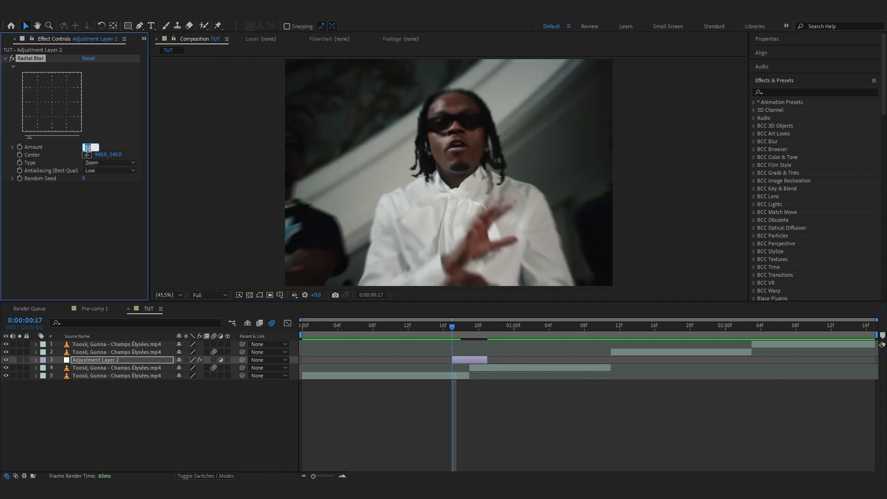
{"action": "type", "text": "33"}
{"action": "key", "text": "Return"}
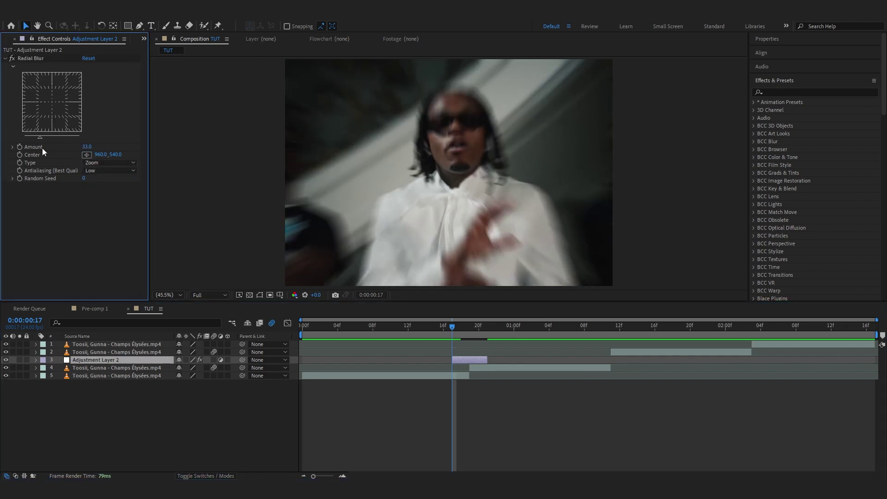
- Keyframe the blur Amount at 33 on 17f and 5 at the 19f cut
{"action": "left_click", "coordinate": [18, 148]}
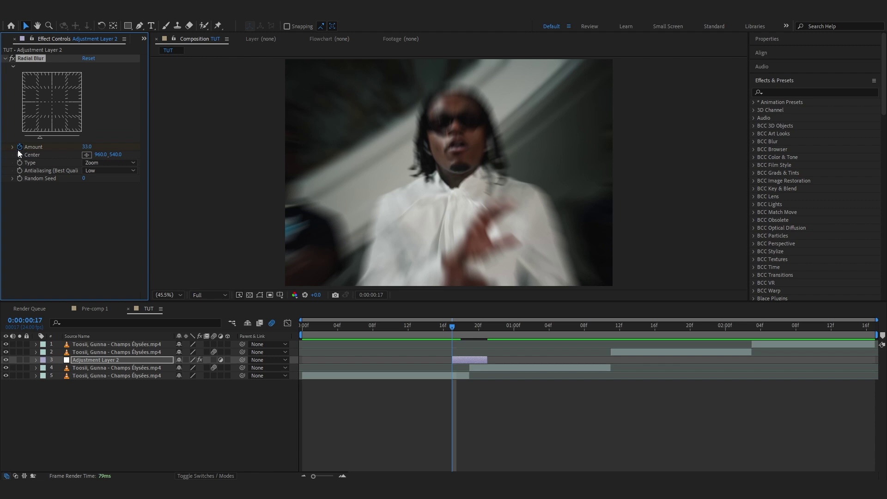
{"action": "key", "text": "u"}
{"action": "left_click", "coordinate": [468, 331]}
{"action": "right_click", "coordinate": [160, 378]}
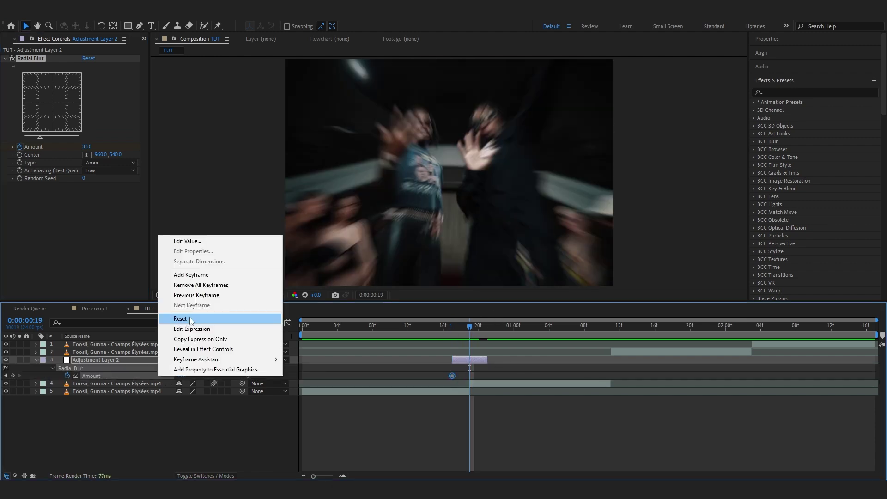
{"action": "left_click", "coordinate": [171, 379]}
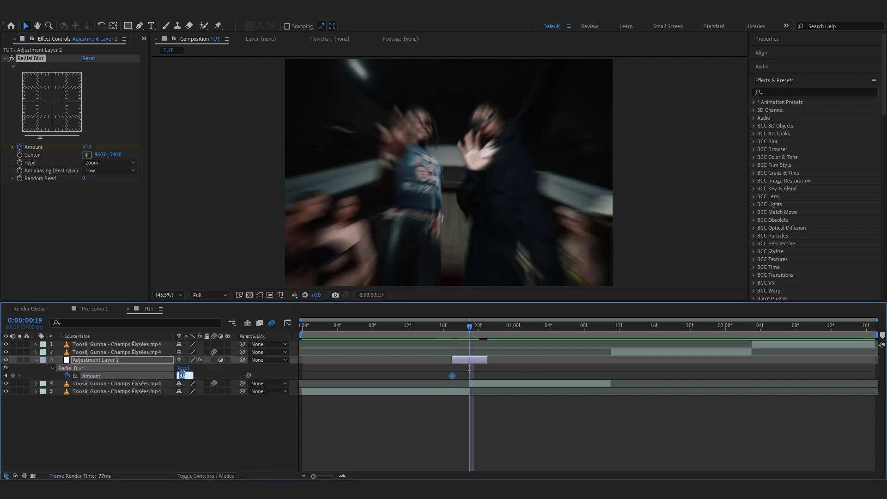
{"action": "type", "text": "2"}
{"action": "key", "text": "Return"}
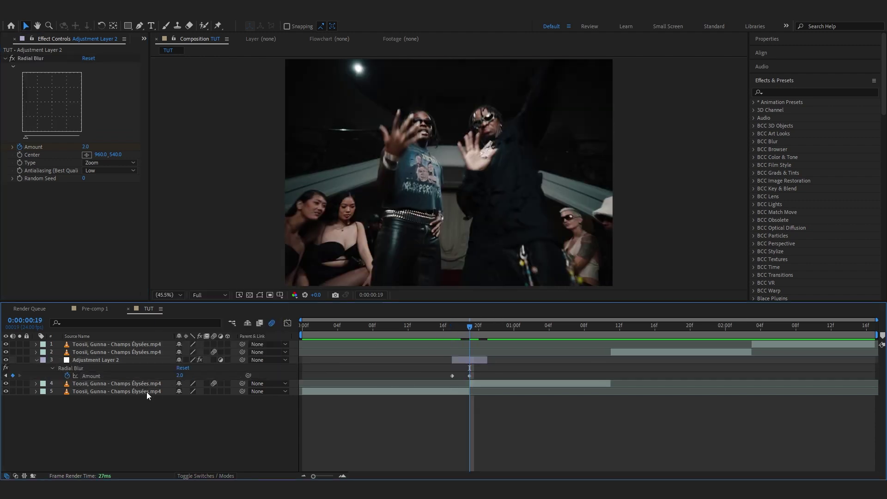
{"action": "left_click", "coordinate": [183, 377]}
{"action": "left_click", "coordinate": [178, 412]}
{"action": "left_click_drag", "start_coordinate": [180, 376], "coordinate": [183, 375]}
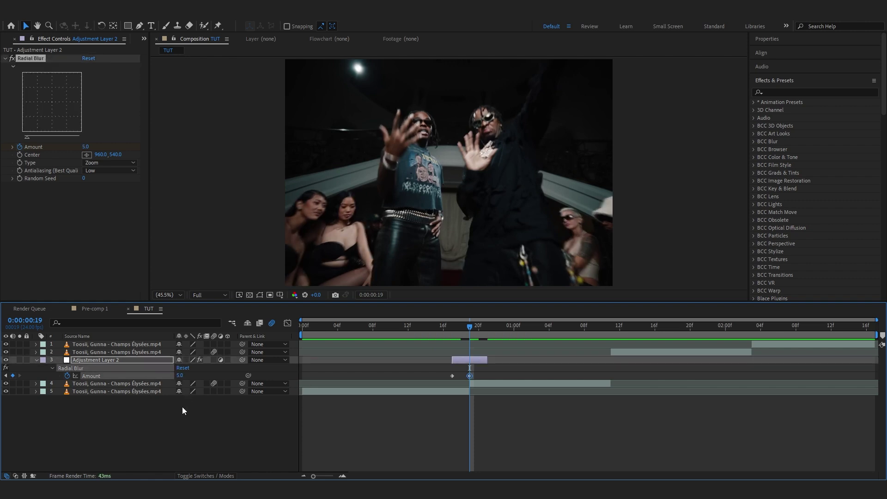
{"action": "left_click", "coordinate": [182, 406]}
- Add an Amount keyframe of 33 at 21f and review the blur across the cut
{"action": "left_click", "coordinate": [477, 336]}
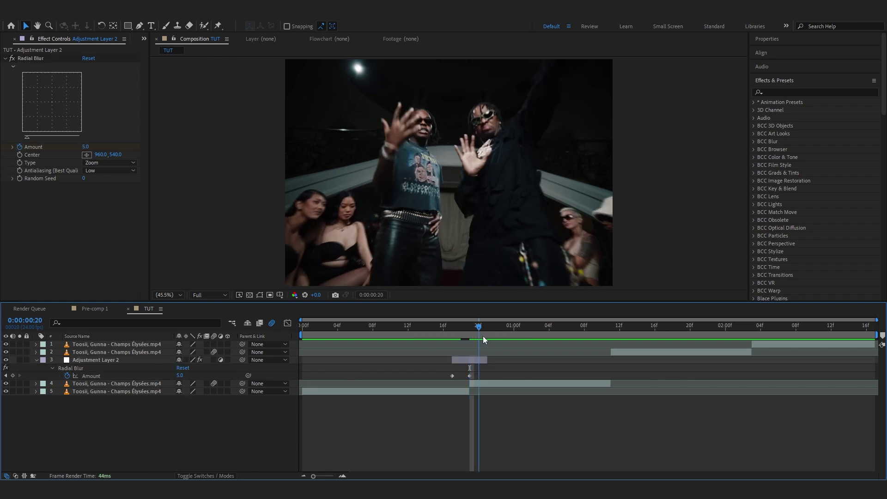
{"action": "left_click", "coordinate": [486, 337]}
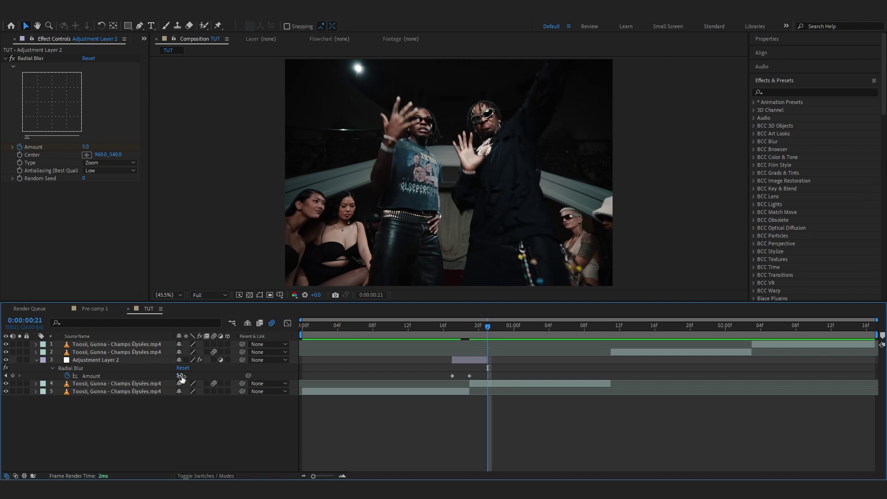
{"action": "type", "text": "33"}
{"action": "key", "text": "Return"}
{"action": "left_click", "coordinate": [423, 329]}
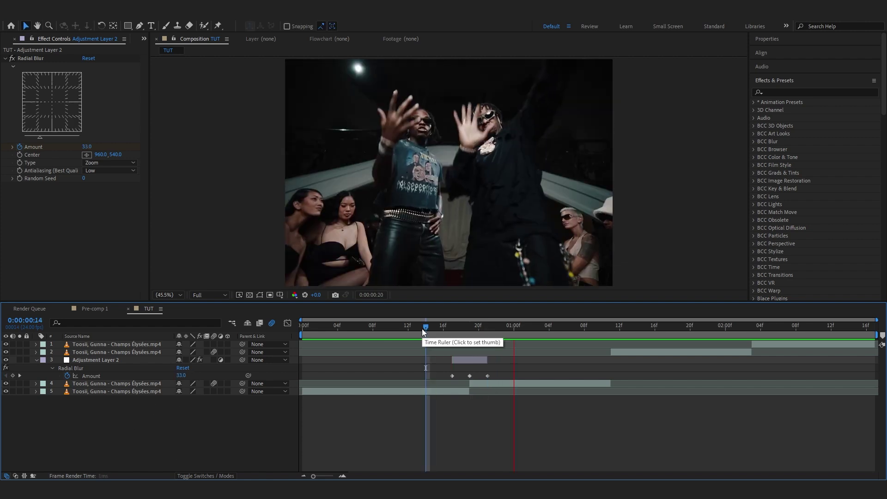
{"action": "left_click", "coordinate": [441, 331]}
{"action": "left_click_drag", "start_coordinate": [441, 331], "coordinate": [452, 351]}
{"action": "key", "text": "ctrl+space"}
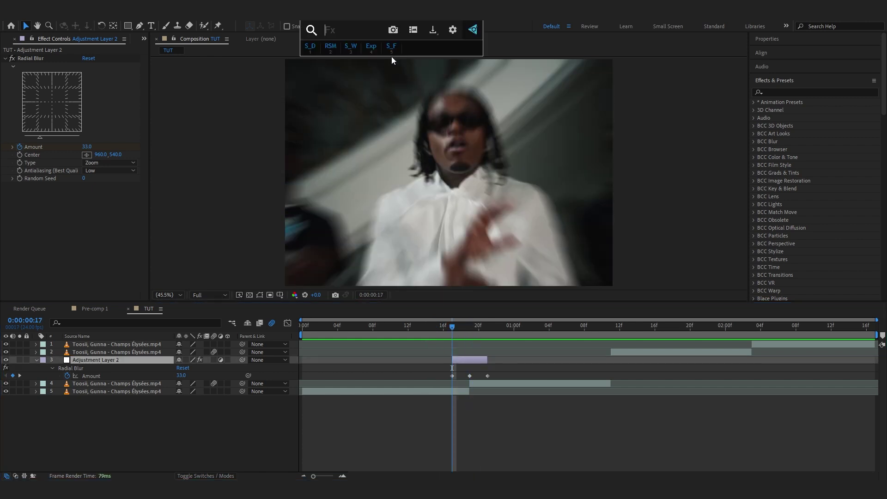
- Apply Exposure and keyframe it at 0 on 17f and 4 on 19f
{"action": "type", "text": "ex"}
{"action": "left_click", "coordinate": [387, 70]}
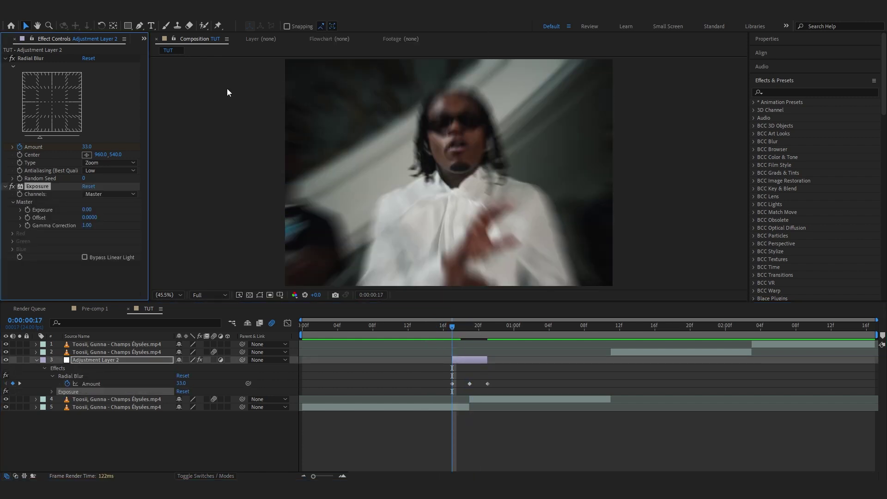
{"action": "left_click", "coordinate": [21, 210]}
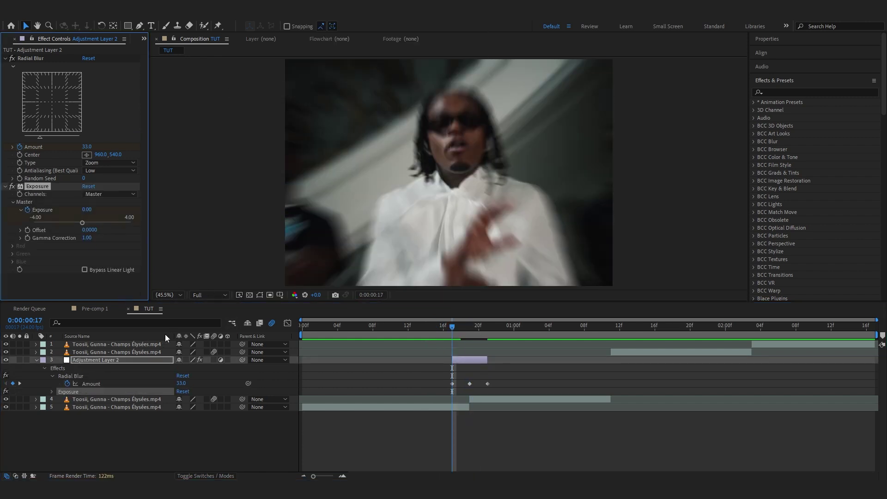
{"action": "left_click", "coordinate": [30, 211]}
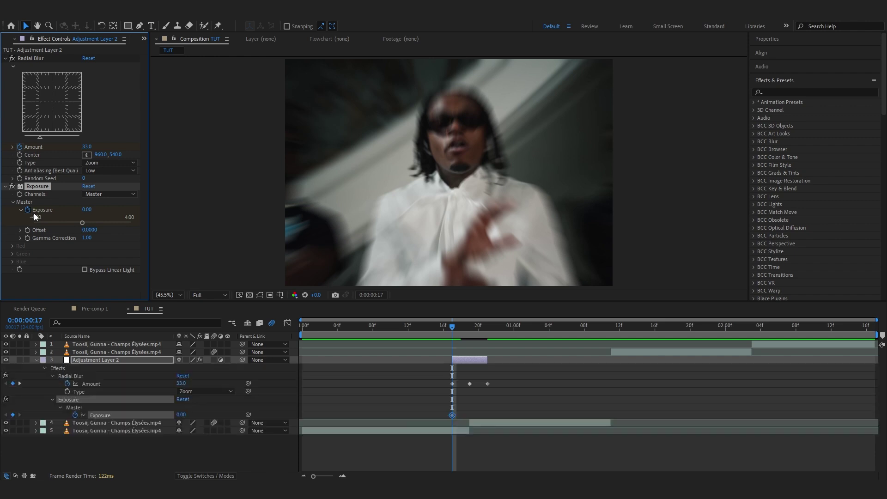
{"action": "left_click", "coordinate": [469, 329]}
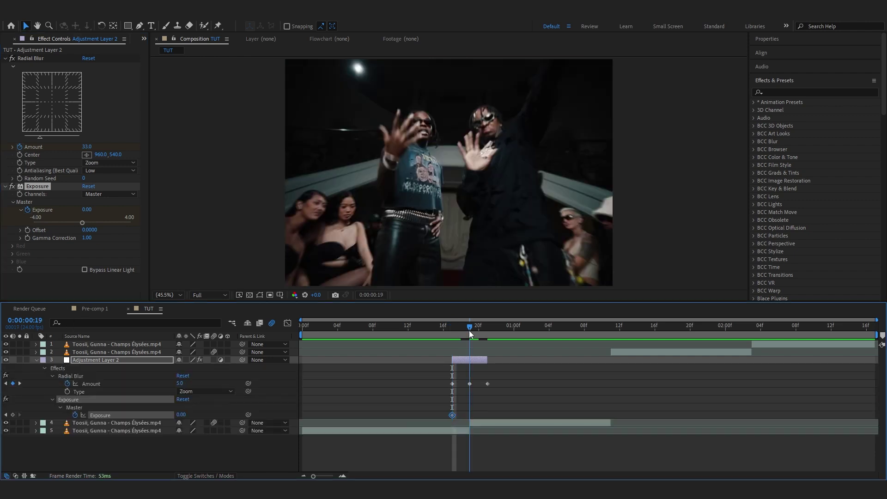
{"action": "left_click", "coordinate": [86, 210]}
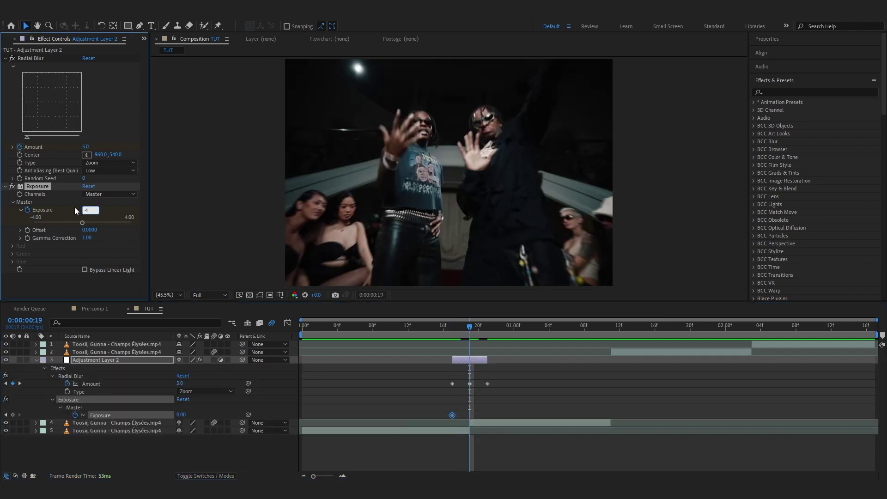
{"action": "type", "text": "4"}
{"action": "key", "text": "Return"}
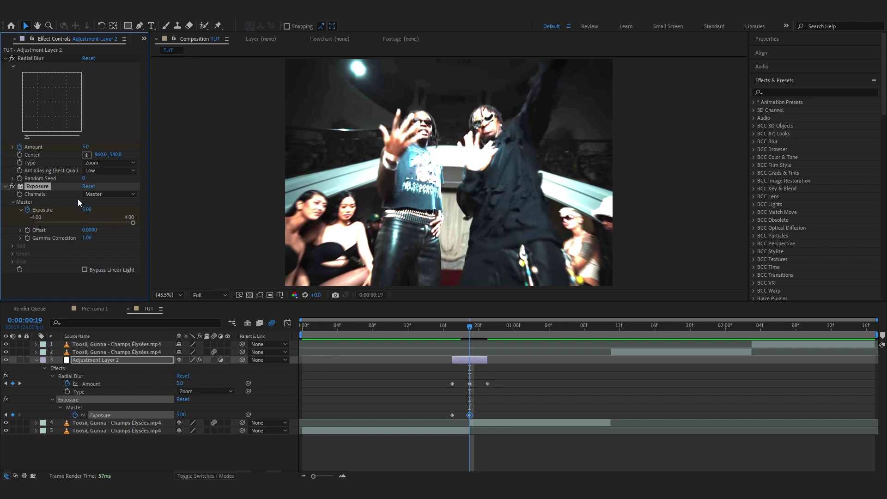
- Return Exposure to 0 at 21f and play back the flash transition
{"action": "left_click", "coordinate": [482, 331]}
{"action": "left_click", "coordinate": [486, 331]}
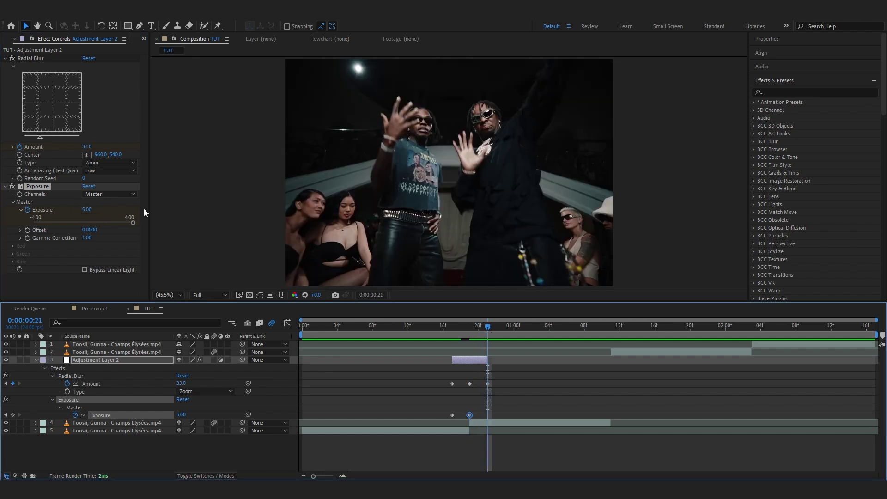
{"action": "left_click", "coordinate": [88, 187]}
{"action": "left_click", "coordinate": [85, 191]}
{"action": "left_click", "coordinate": [511, 361]}
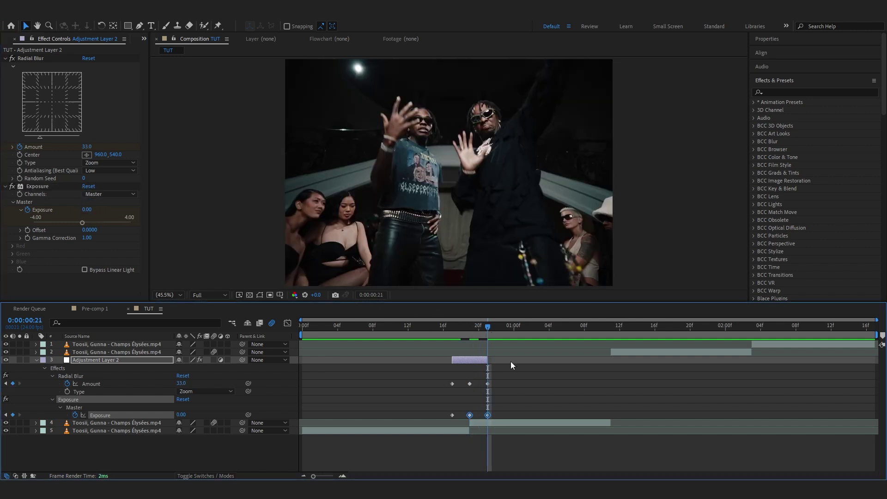
{"action": "left_click", "coordinate": [433, 326]}
{"action": "key", "text": "space"}
{"action": "key", "text": "space"}
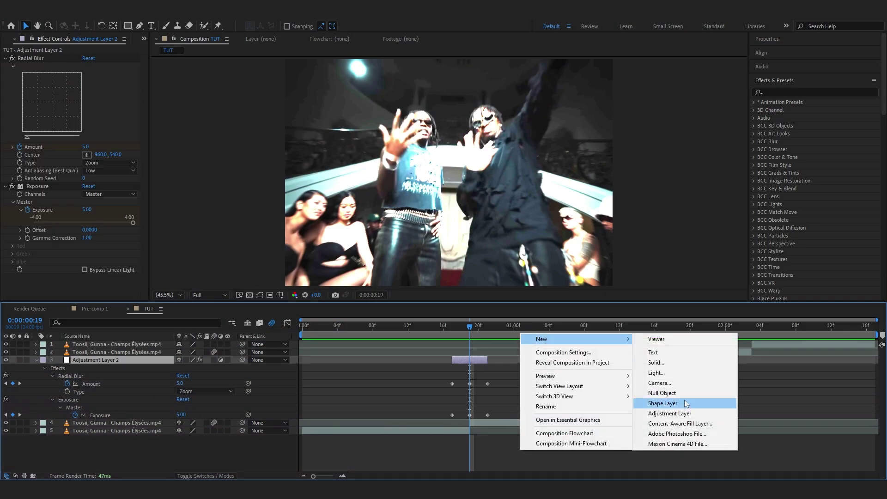
- Add Adjustment Layer 3 trimmed to span frame 19 to frame 22
{"action": "left_click", "coordinate": [691, 412]}
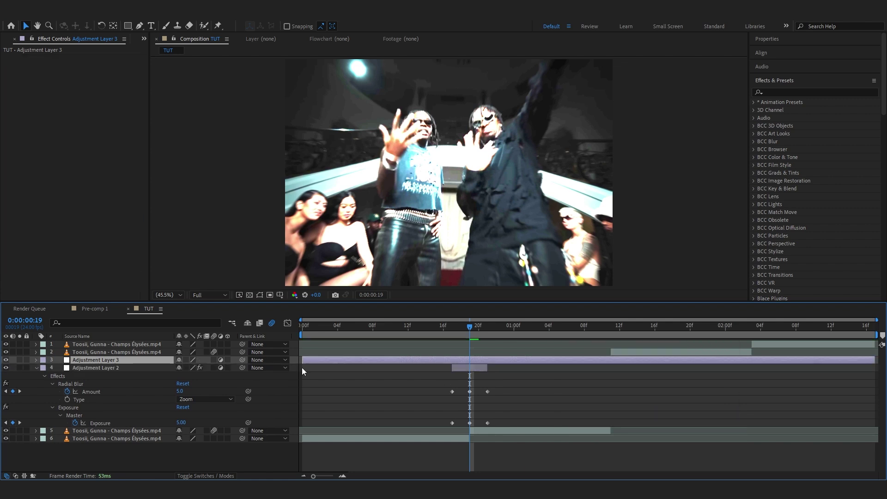
{"action": "key", "text": "alt+bracketleft"}
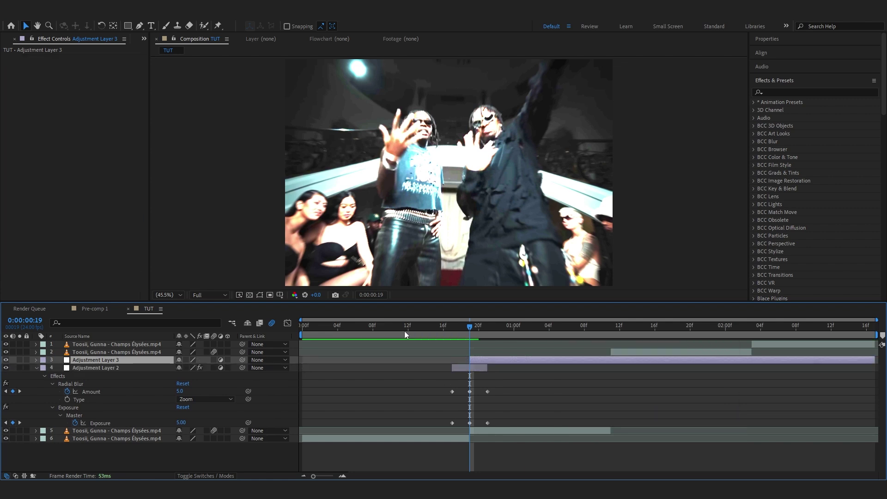
{"action": "key", "text": "space"}
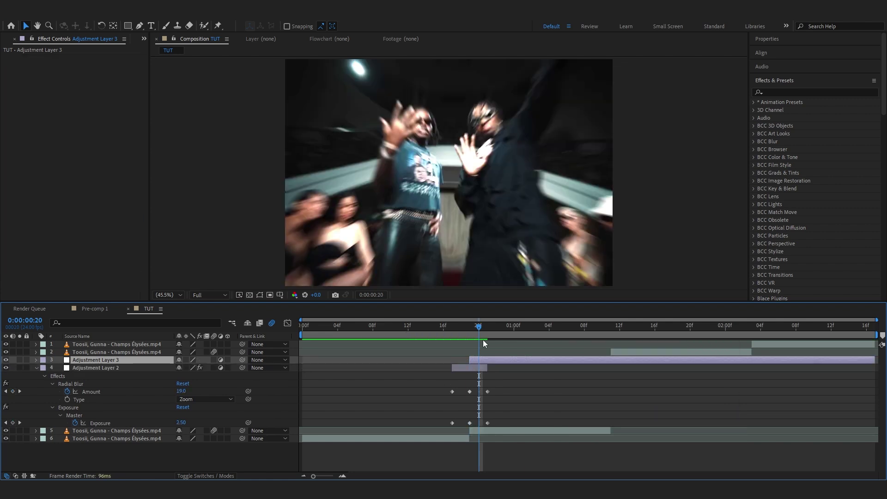
{"action": "key", "text": "alt+bracketright"}
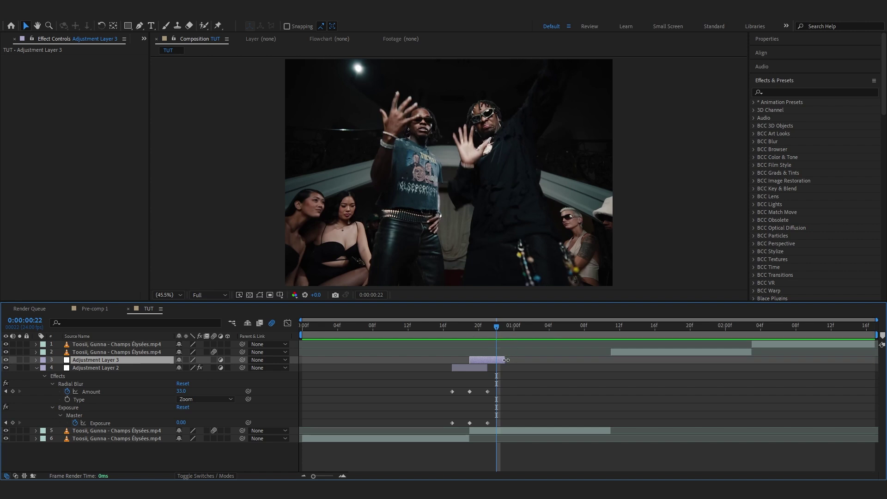
{"action": "left_click_drag", "start_coordinate": [495, 326], "coordinate": [470, 329]}
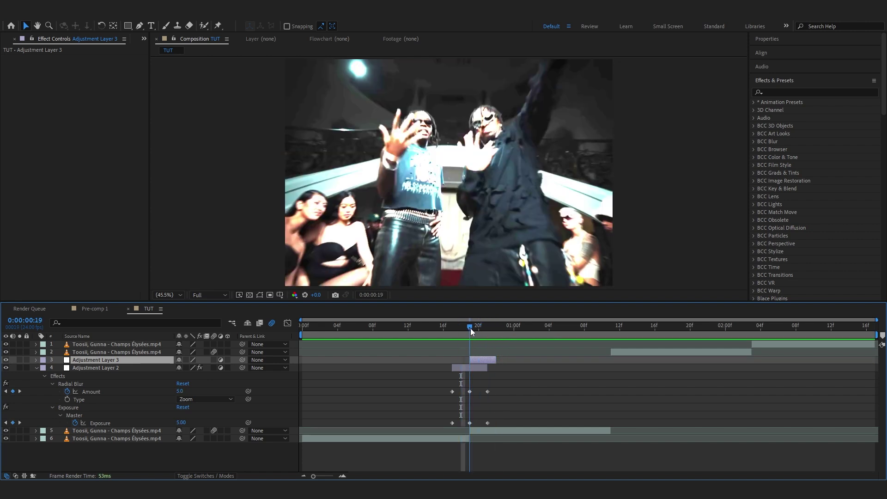
{"action": "key", "text": "ctrl+space"}
- Apply Echo to Adjustment Layer 3 with 2 echoes and the Screen operator
{"action": "type", "text": "echo"}
{"action": "key", "text": "Return"}
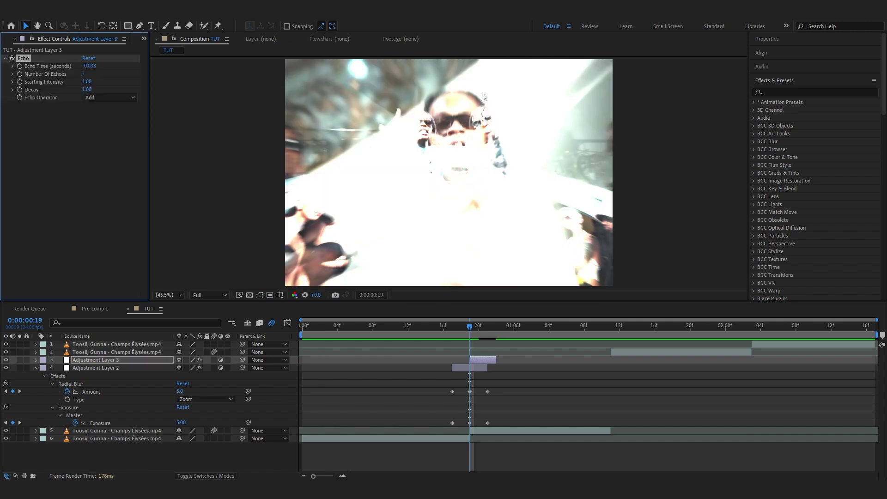
{"action": "left_click", "coordinate": [84, 74]}
{"action": "type", "text": "2"}
{"action": "key", "text": "Return"}
{"action": "left_click", "coordinate": [104, 98]}
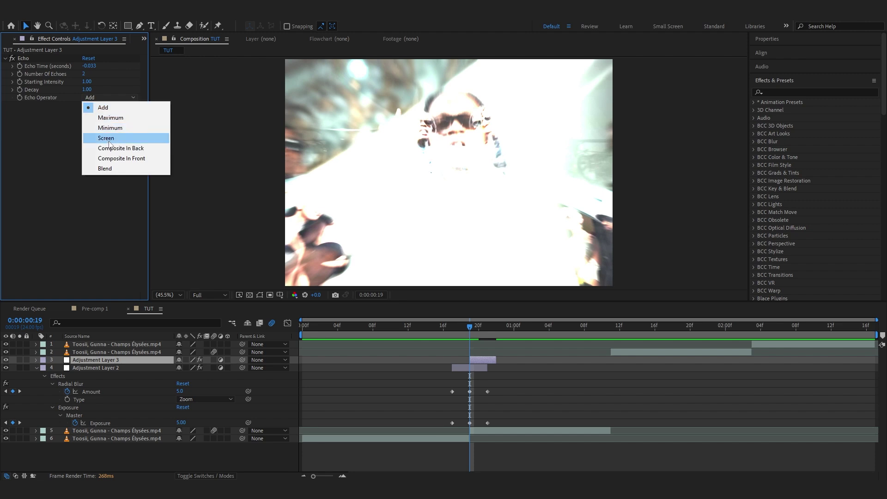
{"action": "left_click", "coordinate": [108, 141]}
{"action": "mouse_move", "coordinate": [457, 330]}
{"action": "left_mouse_down"}
{"action": "mouse_move", "coordinate": [486, 329]}
{"action": "mouse_move", "coordinate": [469, 331]}
{"action": "left_mouse_up"}
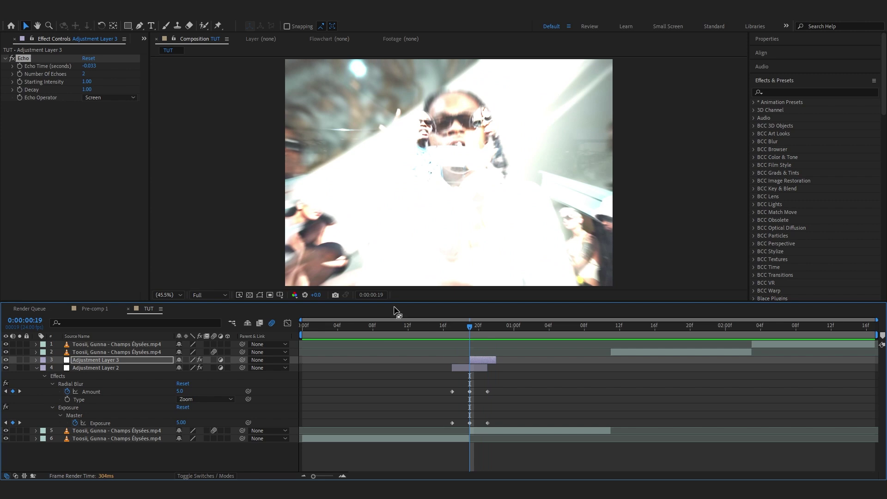
- Keyframe Adjustment Layer 3's opacity from 100% at frame 20 to 0% at frame 22
{"action": "key", "text": "t"}
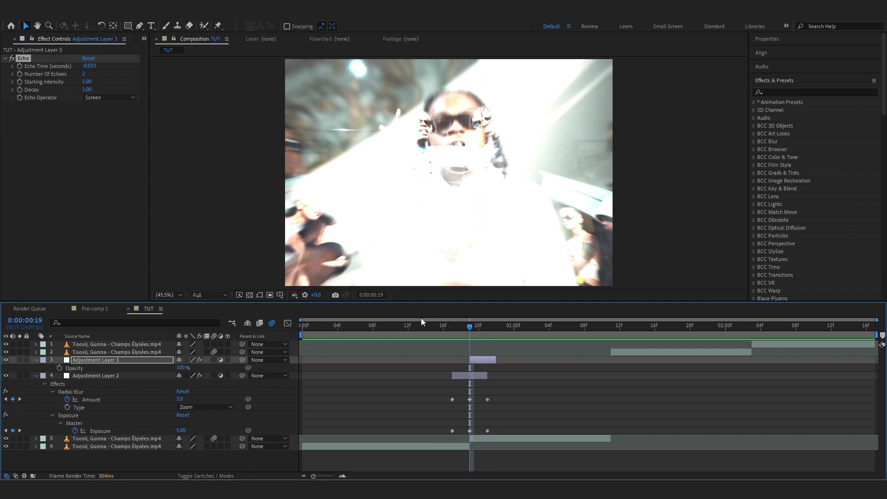
{"action": "left_click", "coordinate": [59, 368]}
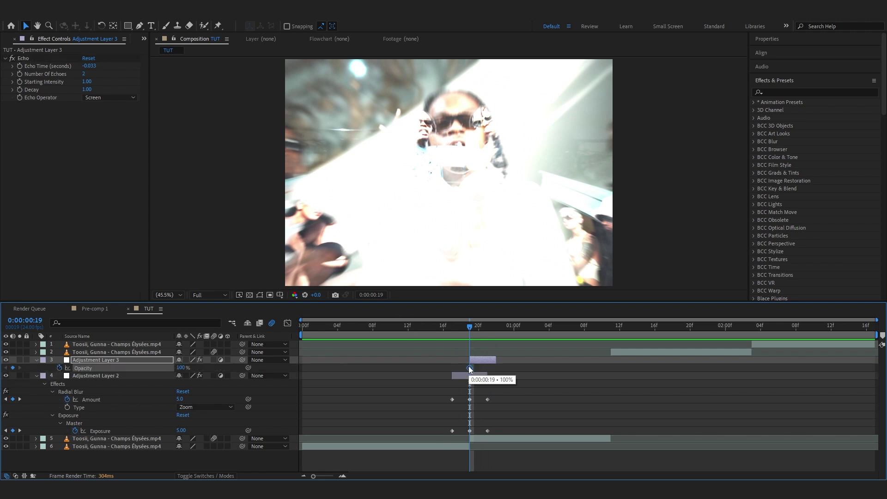
{"action": "left_click_drag", "start_coordinate": [471, 367], "coordinate": [479, 368]}
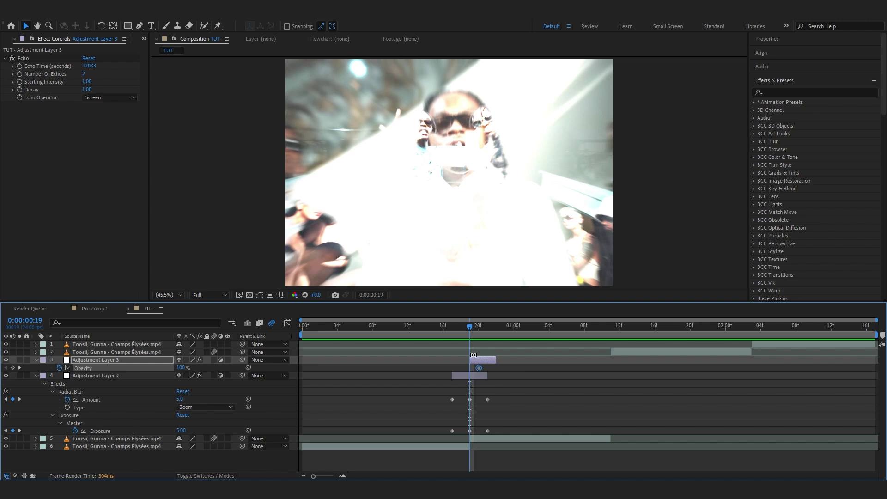
{"action": "left_click", "coordinate": [478, 332]}
{"action": "left_click_drag", "start_coordinate": [477, 331], "coordinate": [496, 337]}
{"action": "left_click_drag", "start_coordinate": [179, 367], "coordinate": [130, 368]}
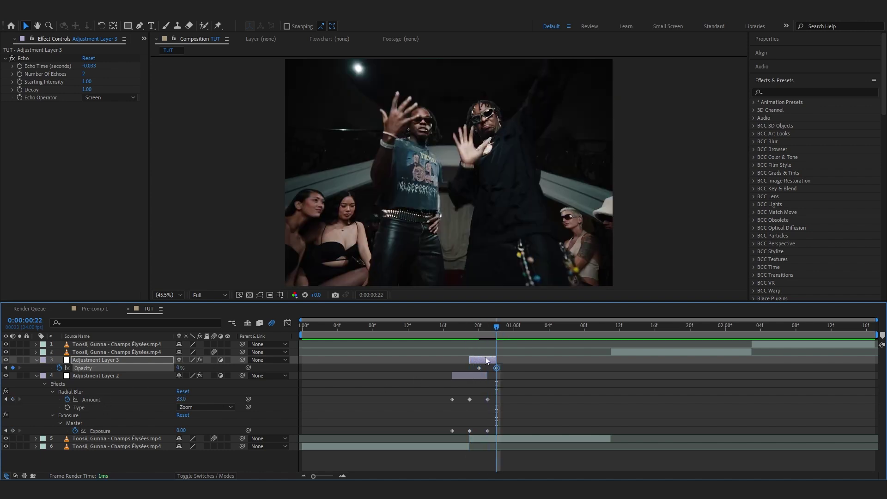
{"action": "left_click", "coordinate": [437, 332]}
{"action": "key", "text": "space"}
- Keyframe layer 5's Scale at 211% on the 19f cut and 100% a few frames later
{"action": "left_click", "coordinate": [443, 332]}
{"action": "key", "text": "space"}
{"action": "left_click", "coordinate": [437, 327]}
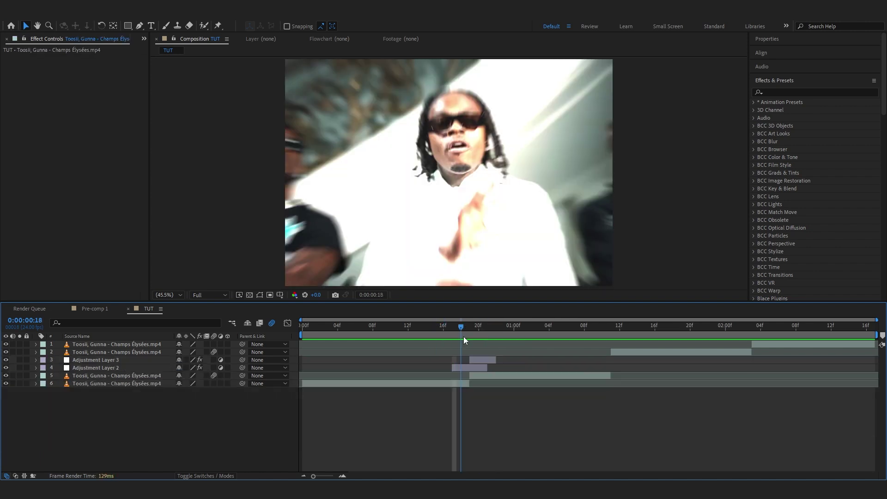
{"action": "left_click_drag", "start_coordinate": [464, 337], "coordinate": [469, 342]}
{"action": "left_click", "coordinate": [476, 376]}
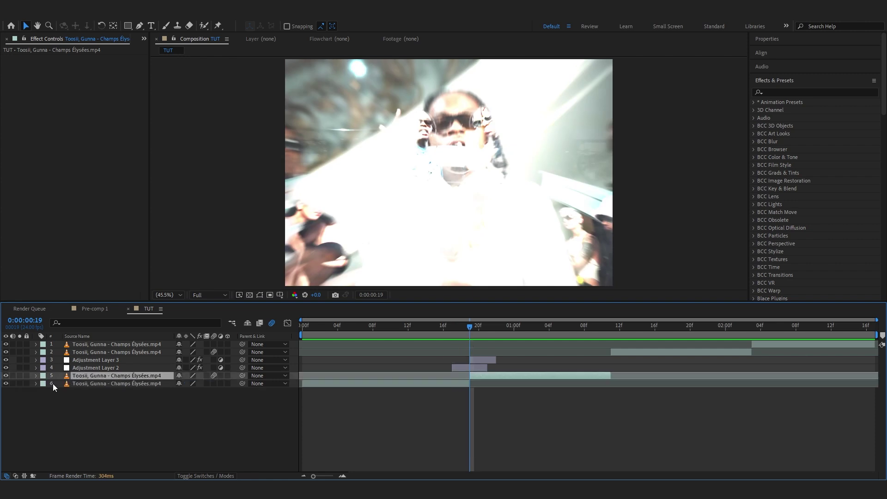
{"action": "key", "text": "s"}
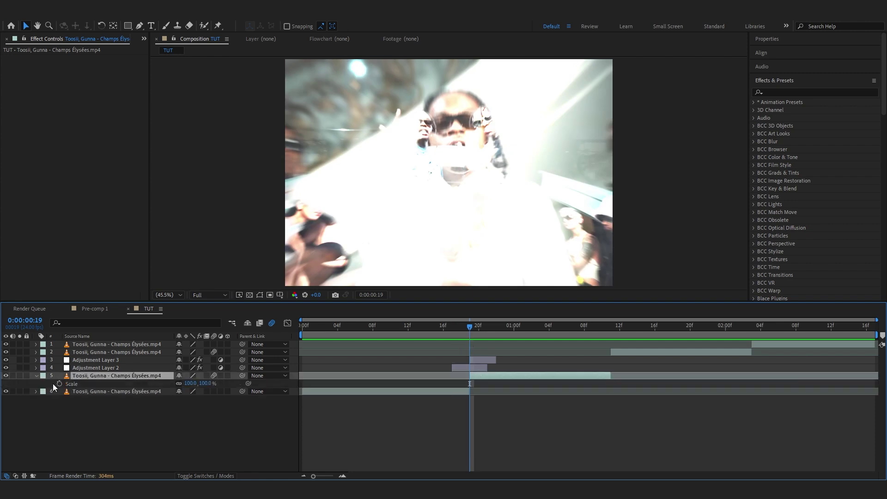
{"action": "left_click", "coordinate": [59, 384]}
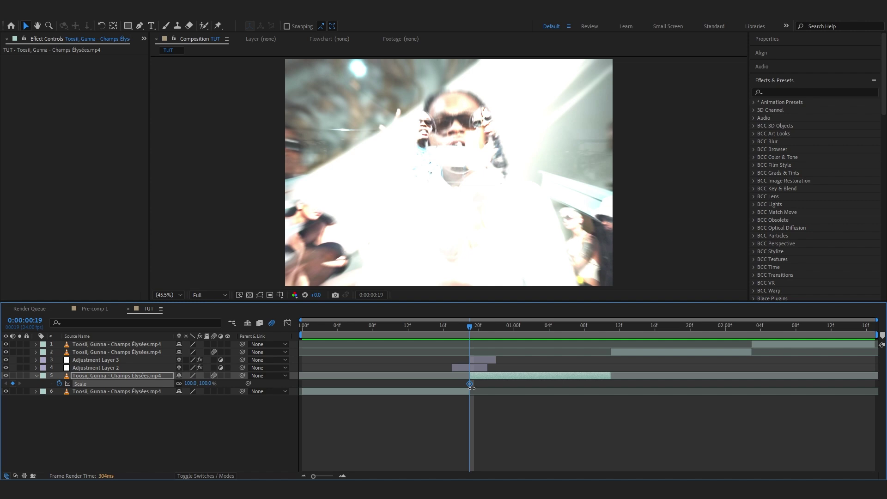
{"action": "left_click_drag", "start_coordinate": [470, 385], "coordinate": [498, 385]}
{"action": "left_click_drag", "start_coordinate": [191, 383], "coordinate": [242, 386]}
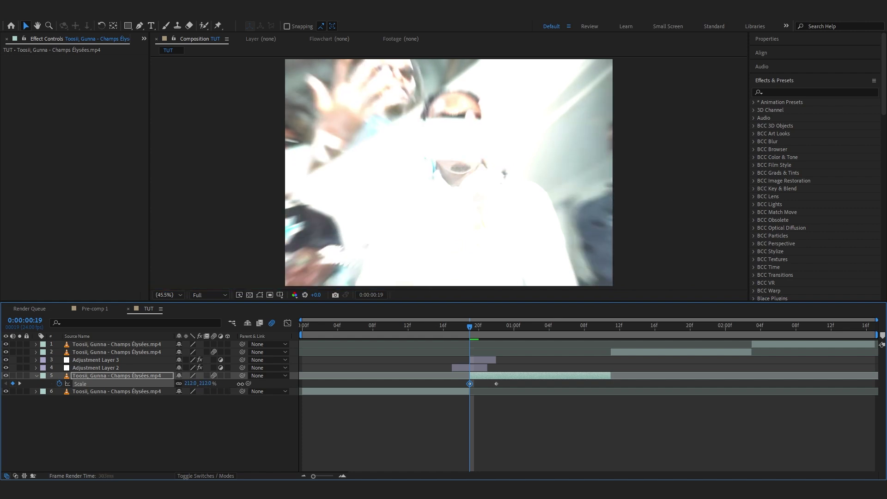
{"action": "left_click_drag", "start_coordinate": [515, 379], "coordinate": [401, 409]}
- Apply Easy Ease to both Scale keyframes and soften the curve in the Graph Editor
{"action": "key", "text": "F9"}
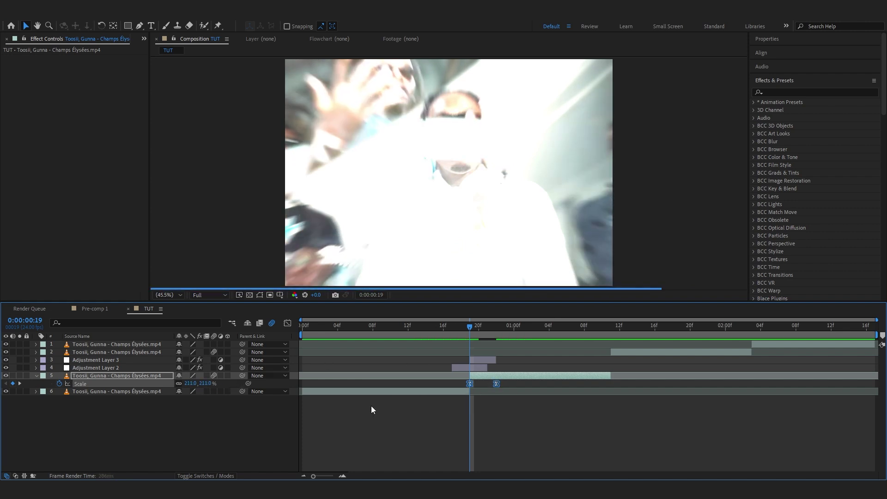
{"action": "key", "text": "shift+F3"}
{"action": "scroll", "coordinate": [491, 410], "scroll_direction": "up", "scroll_amount": 5}
{"action": "left_click_drag", "start_coordinate": [490, 411], "coordinate": [332, 405]}
{"action": "left_click_drag", "start_coordinate": [430, 449], "coordinate": [402, 450]}
{"action": "left_click", "coordinate": [287, 323]}
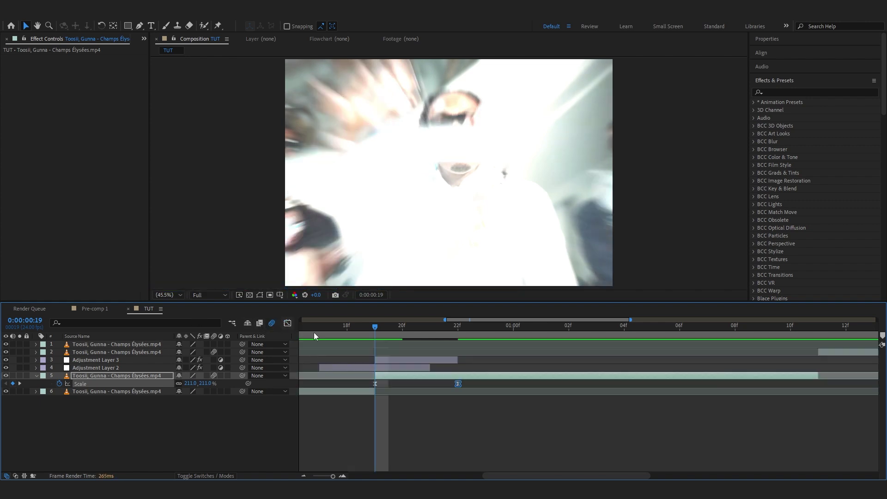
- Move the 100% Scale keyframe to 01:01 and preview the punch-in
{"action": "left_click_drag", "start_coordinate": [472, 381], "coordinate": [331, 410]}
{"action": "left_click_drag", "start_coordinate": [457, 386], "coordinate": [485, 384]}
{"action": "key", "text": "space"}
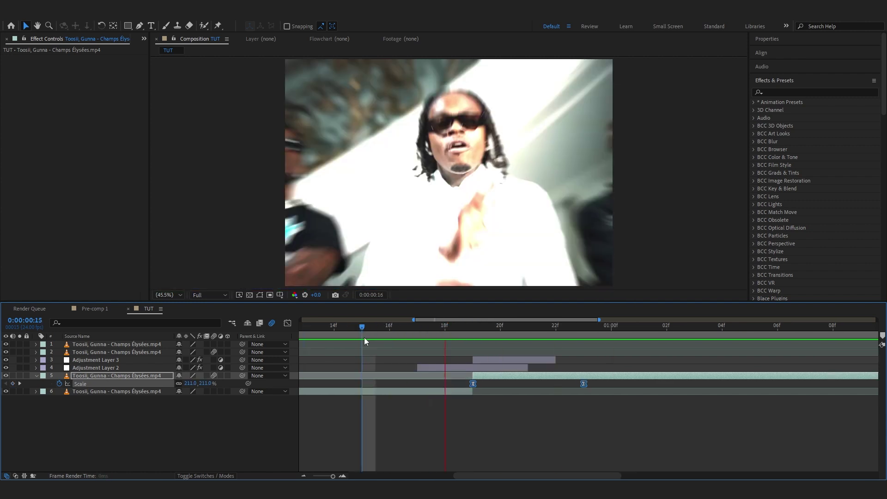
{"action": "key", "text": "space"}
{"action": "key", "text": "space"}
{"action": "left_click_drag", "start_coordinate": [583, 384], "coordinate": [639, 384]}
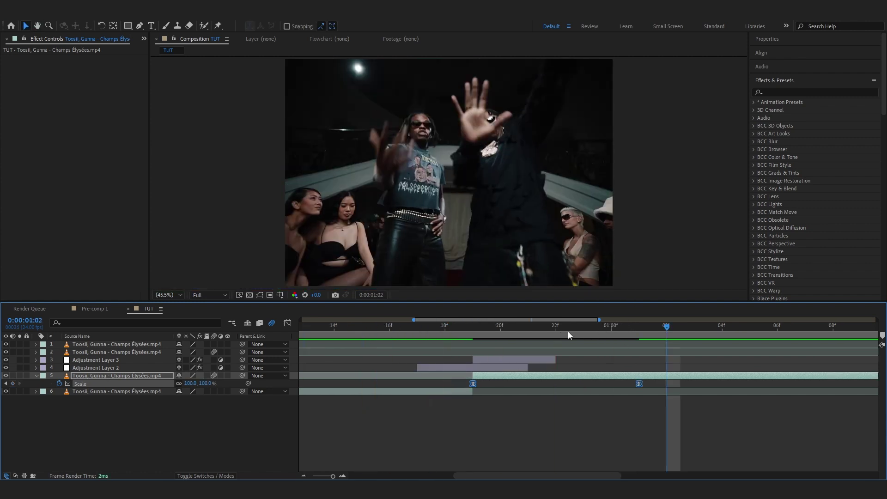
{"action": "key", "text": "space"}
{"action": "key", "text": "ctrl+space"}
- Apply S_Flicker to the layer 5 clip with Amplitude 1.5
{"action": "type", "text": "flc"}
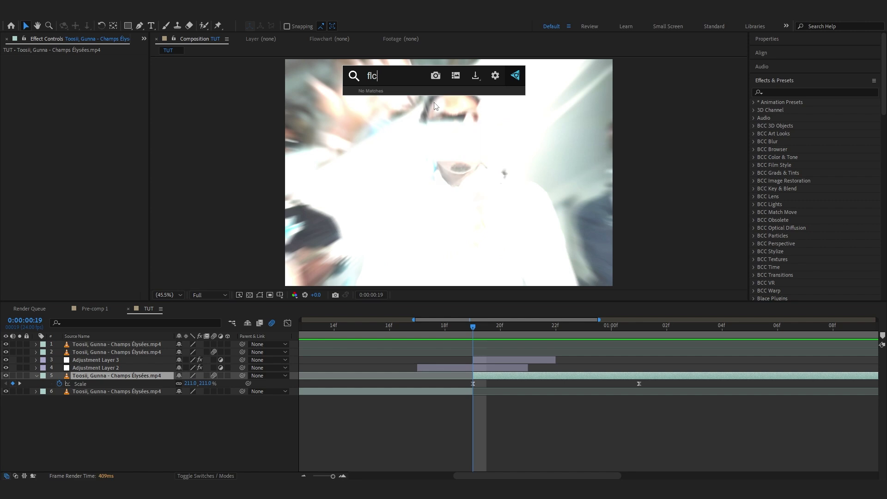
{"action": "key", "text": "BackSpace"}
{"action": "type", "text": "icker"}
{"action": "left_click", "coordinate": [434, 106]}
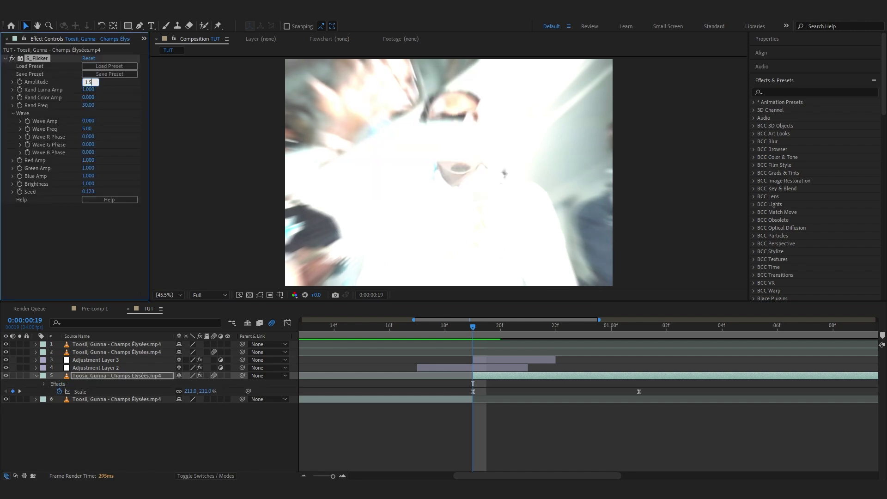
{"action": "type", "text": "1.5"}
{"action": "key", "text": "Return"}
{"action": "left_click", "coordinate": [14, 82]}
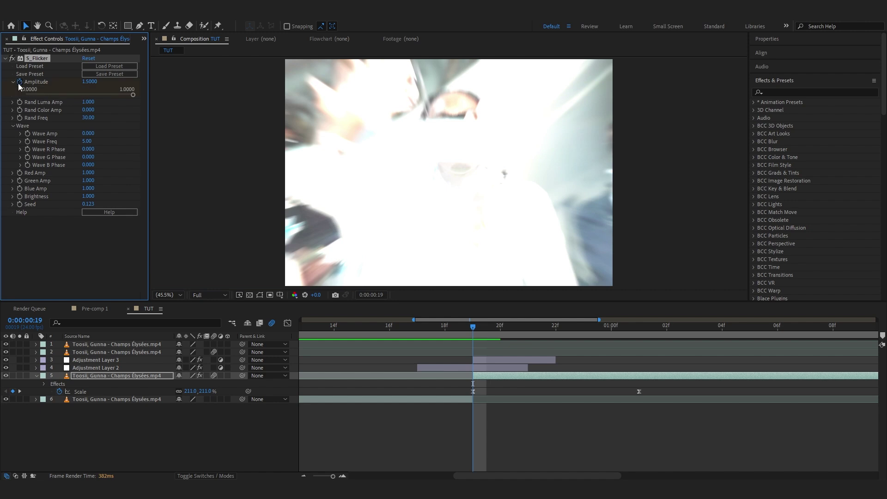
{"action": "key", "text": "space"}
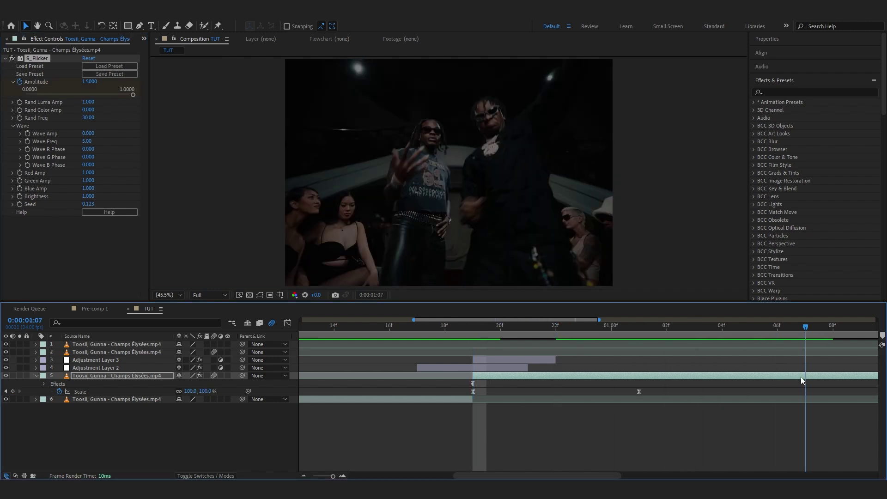
{"action": "left_click", "coordinate": [84, 84]}
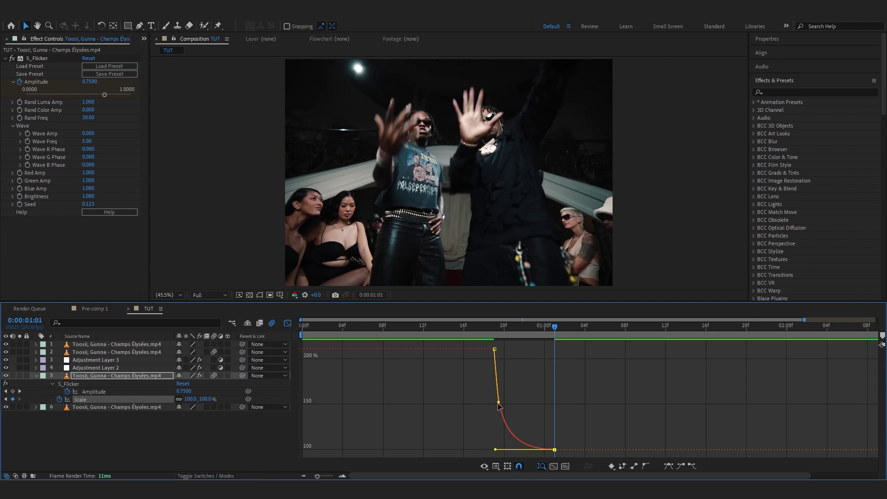
- Refine the Scale curve handles in the Graph Editor and preview from frame 15
{"action": "left_click_drag", "start_coordinate": [499, 402], "coordinate": [396, 394]}
{"action": "left_click_drag", "start_coordinate": [588, 414], "coordinate": [486, 472]}
{"action": "left_click_drag", "start_coordinate": [495, 450], "coordinate": [490, 446]}
{"action": "left_click", "coordinate": [288, 323]}
{"action": "left_click", "coordinate": [455, 333]}
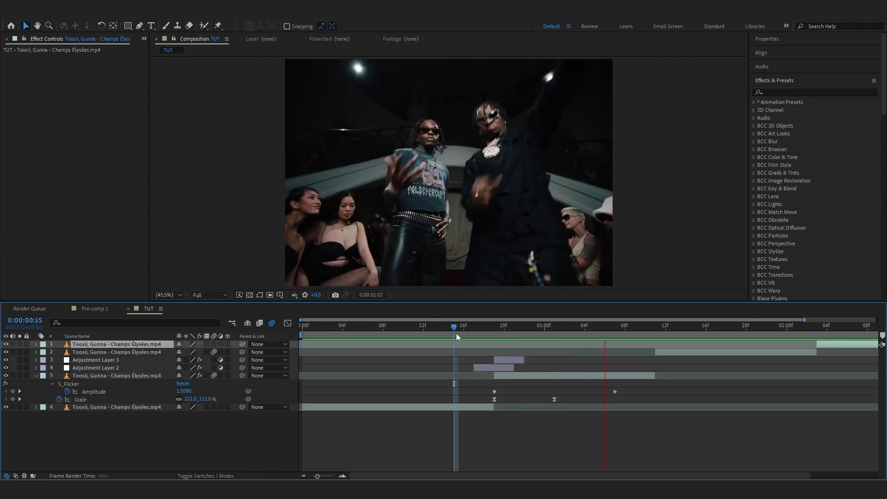
{"action": "key", "text": "space"}
{"action": "key", "text": "space"}
{"action": "key", "text": "space"}
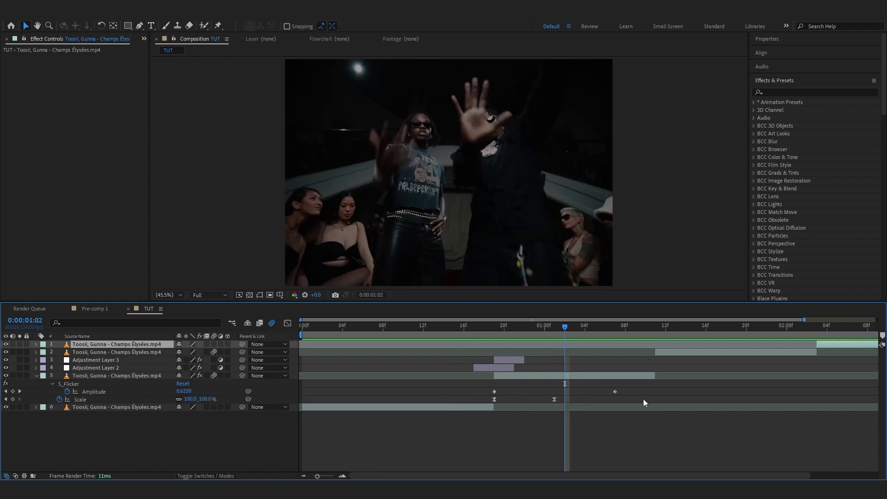
- Paste the Scale punch-in keyframes onto the later cut clip and enable motion blur on all layers
{"action": "left_click", "coordinate": [112, 384]}
{"action": "left_click", "coordinate": [573, 386]}
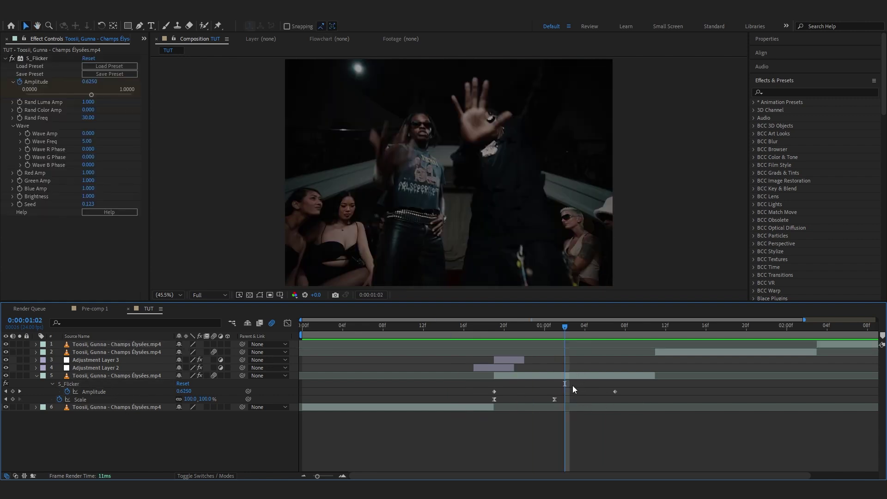
{"action": "left_click_drag", "start_coordinate": [561, 396], "coordinate": [533, 410]}
{"action": "left_click_drag", "start_coordinate": [533, 410], "coordinate": [472, 405]}
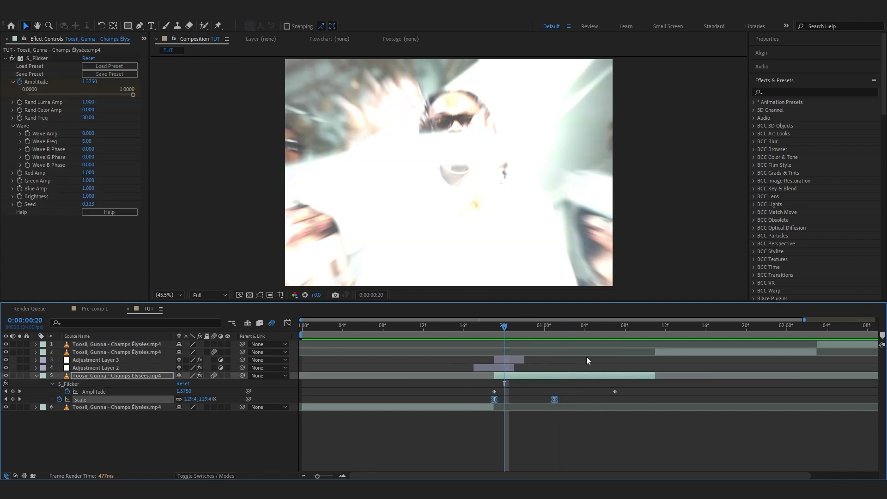
{"action": "left_click", "coordinate": [655, 323]}
{"action": "left_click", "coordinate": [667, 352]}
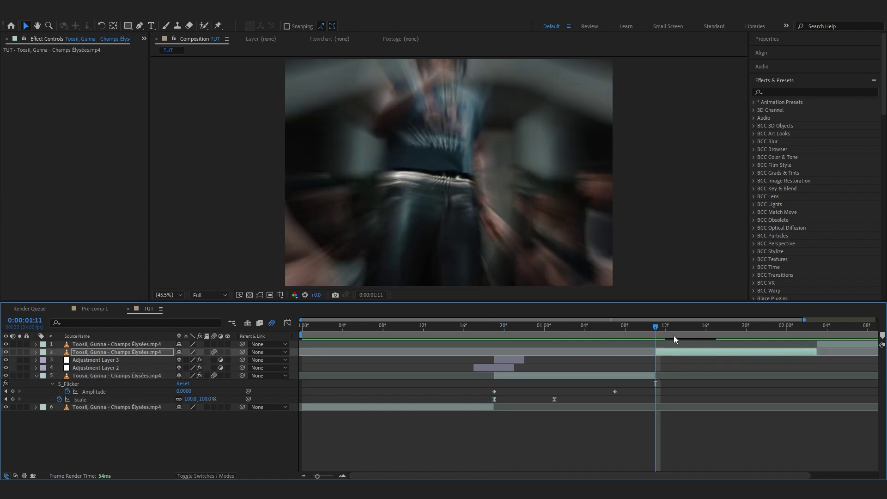
{"action": "left_click_drag", "start_coordinate": [786, 329], "coordinate": [817, 330]}
{"action": "left_click", "coordinate": [797, 344]}
{"action": "key", "text": "ctrl+v"}
{"action": "scroll", "coordinate": [663, 366], "scroll_direction": "down", "scroll_amount": 2}
{"action": "left_click", "coordinate": [787, 326]}
{"action": "left_click_drag", "start_coordinate": [214, 344], "coordinate": [212, 471]}
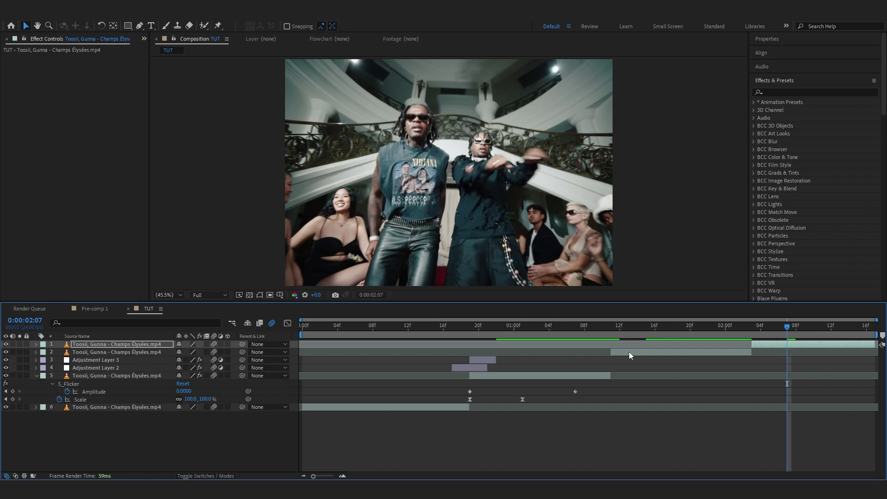
- Paste the S_Flicker effect onto the clips at the 1:11 and 2:03 cuts
{"action": "left_click", "coordinate": [88, 383]}
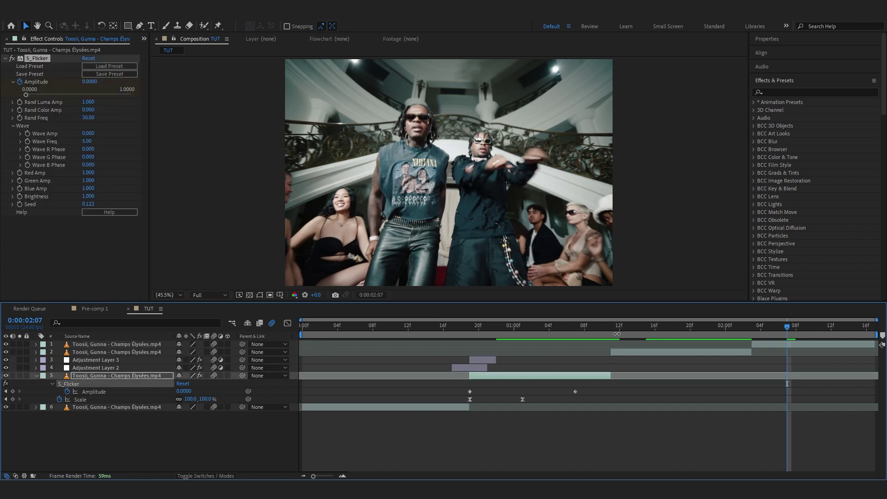
{"action": "left_click_drag", "start_coordinate": [617, 334], "coordinate": [611, 334]}
{"action": "left_click", "coordinate": [621, 351]}
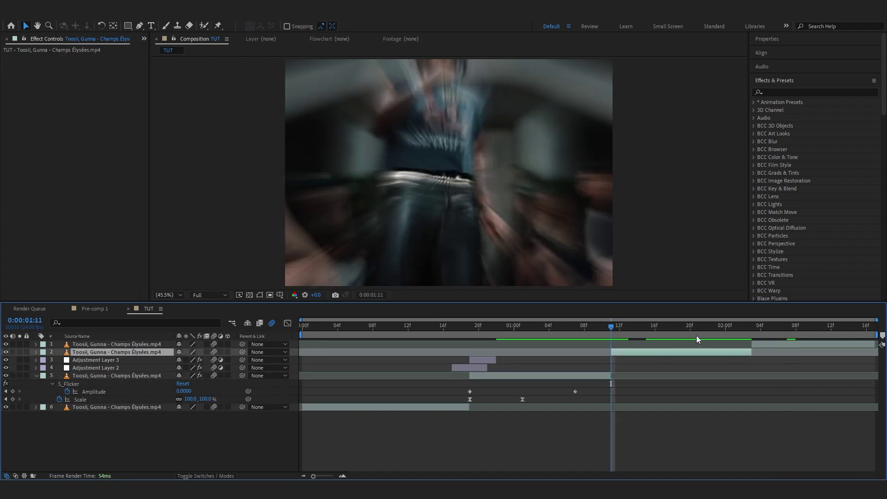
{"action": "key", "text": "ctrl+v"}
{"action": "left_click", "coordinate": [753, 326]}
{"action": "left_click", "coordinate": [760, 344]}
{"action": "key", "text": "ctrl+v"}
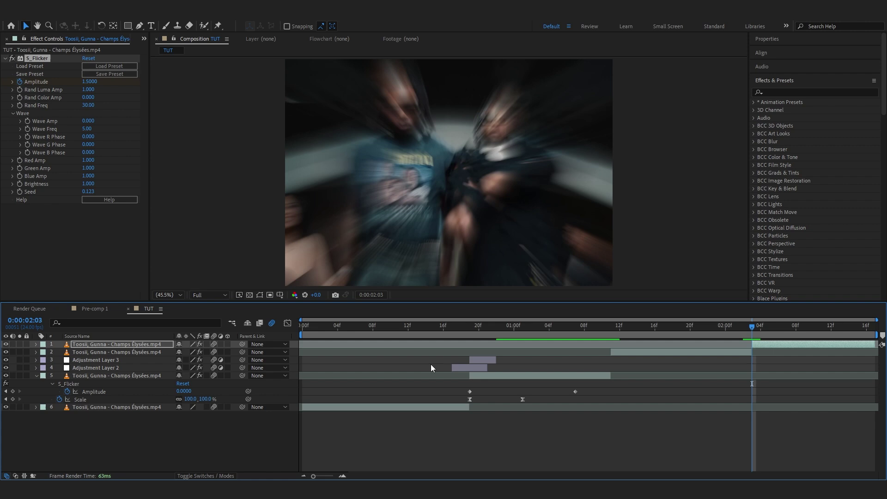
{"action": "left_click", "coordinate": [485, 368]}
{"action": "left_click", "coordinate": [485, 359], "text": "shift"}
- Paste Adjustment Layers 2 and 3 at the 1:11 cut, with the echo layer above the blur layer
{"action": "left_click", "coordinate": [617, 331]}
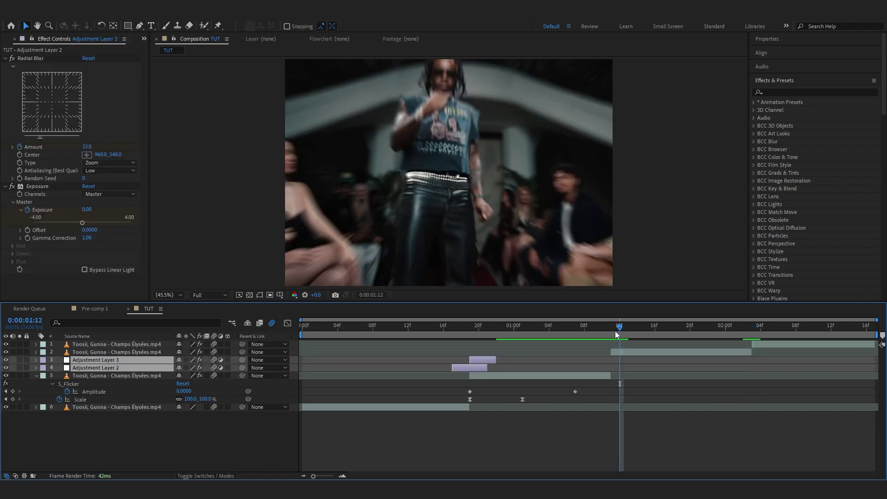
{"action": "key", "text": "Page_Up"}
{"action": "left_click", "coordinate": [627, 351]}
{"action": "key", "text": "ctrl+v"}
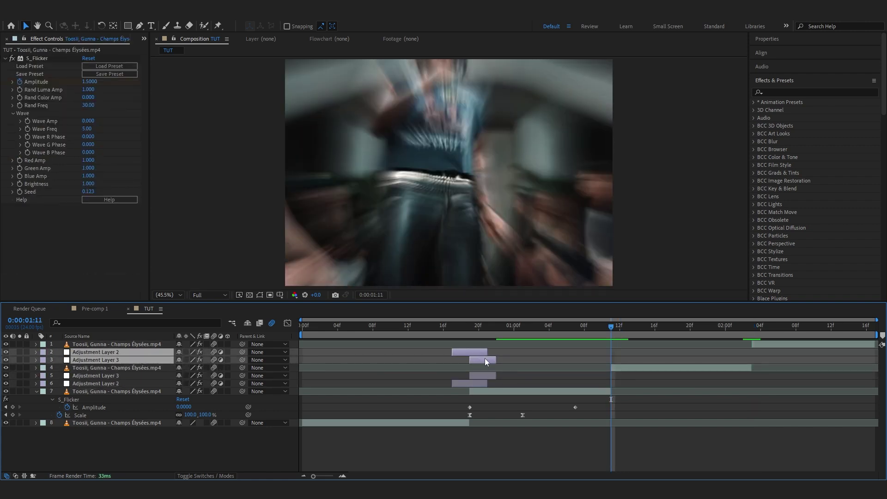
{"action": "left_click_drag", "start_coordinate": [484, 359], "coordinate": [626, 360]}
{"action": "left_click_drag", "start_coordinate": [106, 360], "coordinate": [106, 349]}
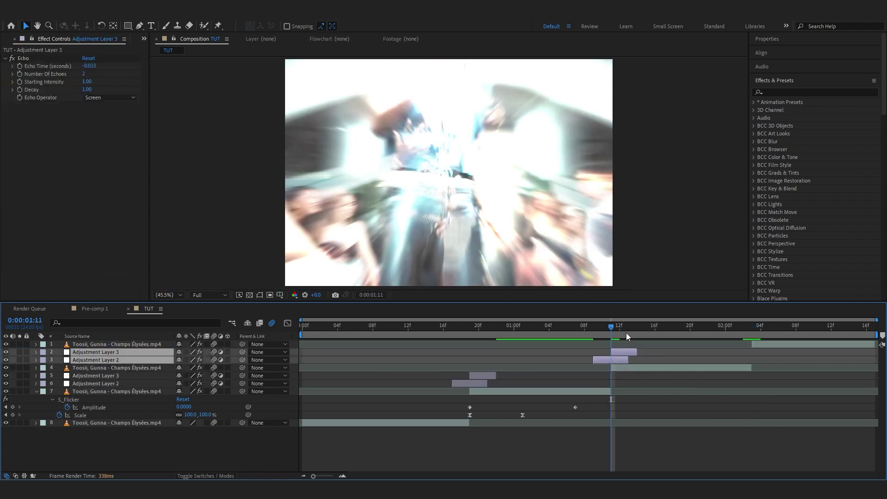
- Paste the adjustment layer pair above the clip at the 2:03 cut and align it
{"action": "left_click", "coordinate": [756, 320]}
{"action": "left_click", "coordinate": [755, 342]}
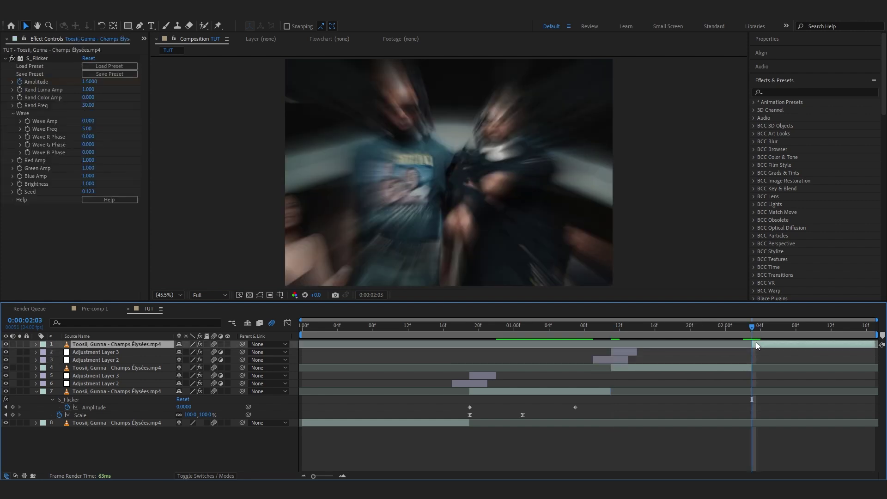
{"action": "key", "text": "ctrl+v"}
{"action": "left_click_drag", "start_coordinate": [613, 354], "coordinate": [753, 354]}
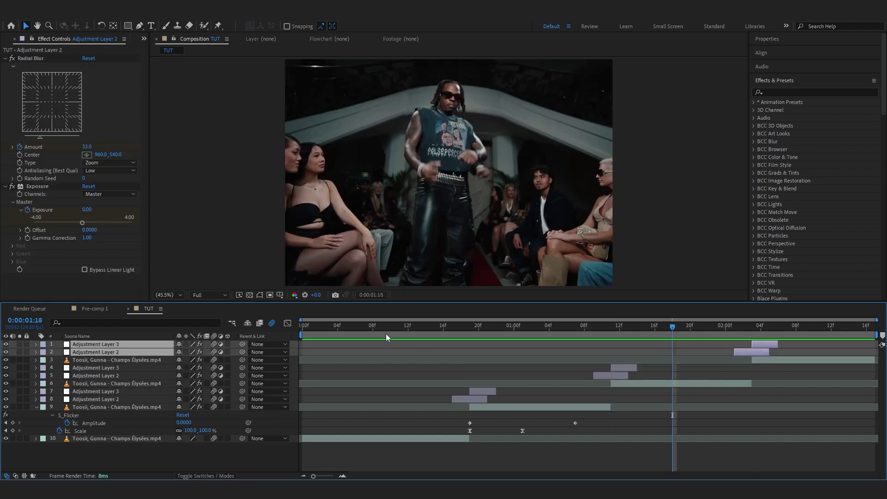
- Paste the pair above the first clip at frame 6, echo layer above blur
{"action": "left_click", "coordinate": [357, 335]}
{"action": "left_click", "coordinate": [372, 435]}
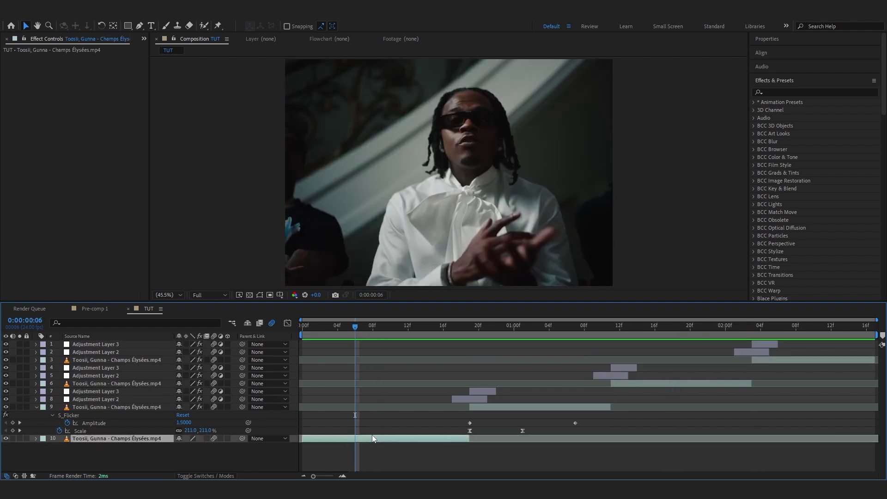
{"action": "key", "text": "ctrl+v"}
{"action": "left_click_drag", "start_coordinate": [756, 442], "coordinate": [378, 441]}
{"action": "left_click_drag", "start_coordinate": [108, 447], "coordinate": [112, 436]}
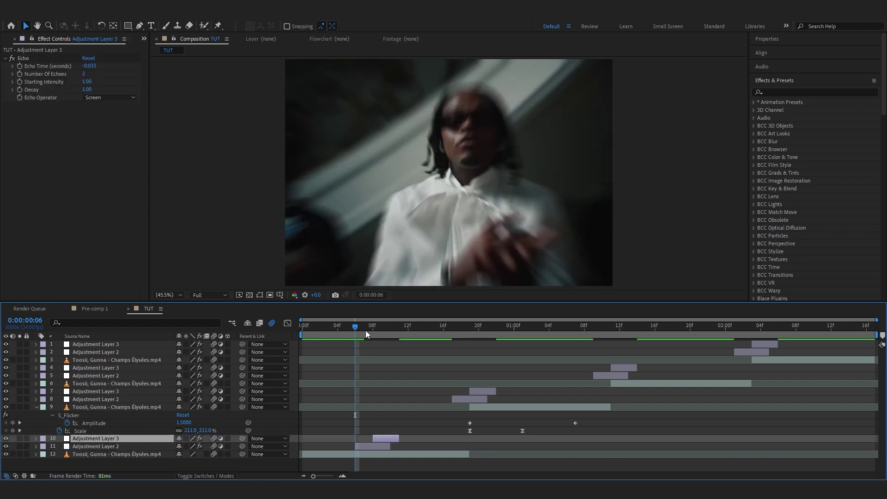
- Preview the transitions from frame 5 and return to the start
{"action": "left_click", "coordinate": [346, 332]}
{"action": "key", "text": "space"}
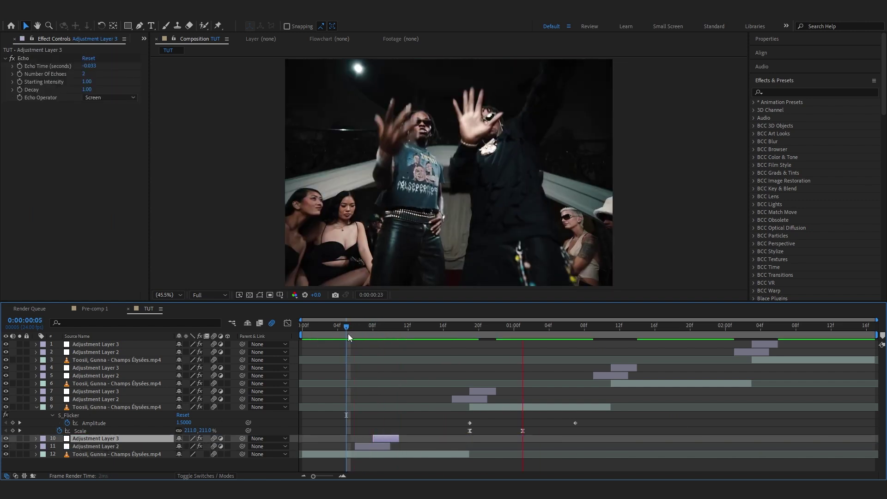
{"action": "key", "text": "Home"}
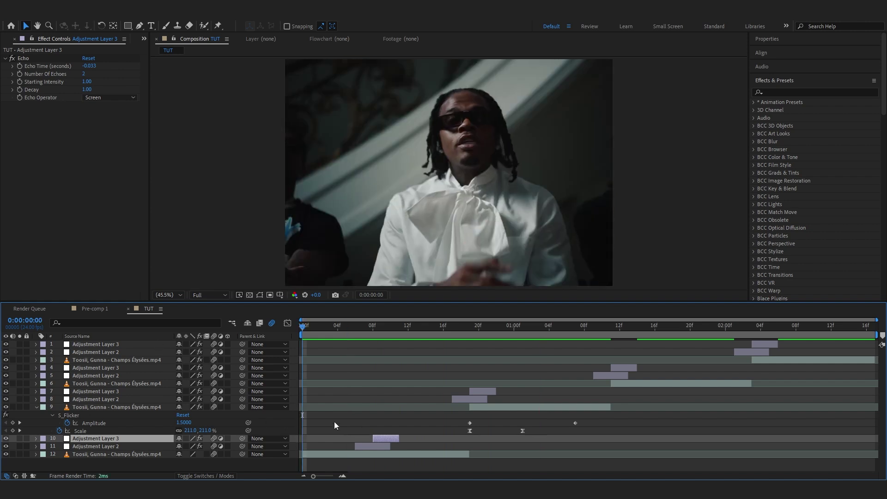
- Paste another adjustment layer pair at the very start, then select all fourteen layers
{"action": "left_click", "coordinate": [333, 422]}
{"action": "key", "text": "ctrl+v"}
{"action": "left_click_drag", "start_coordinate": [760, 351], "coordinate": [309, 373]}
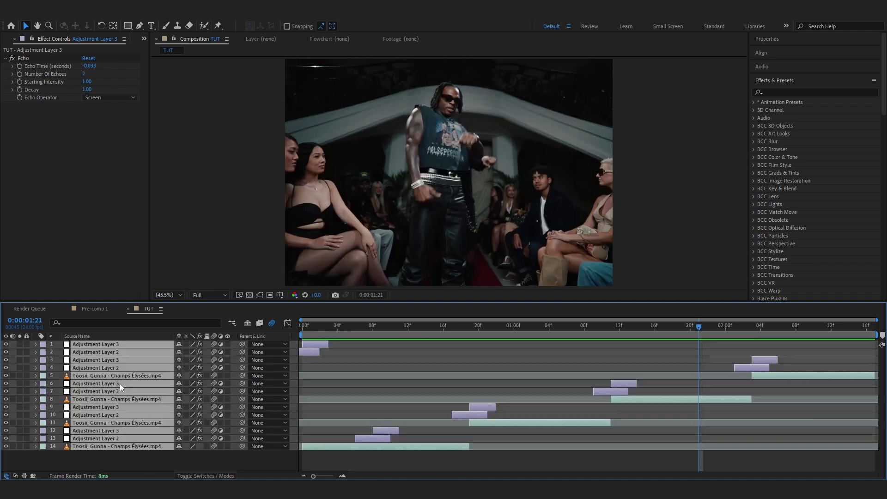
{"action": "left_click", "coordinate": [93, 458]}
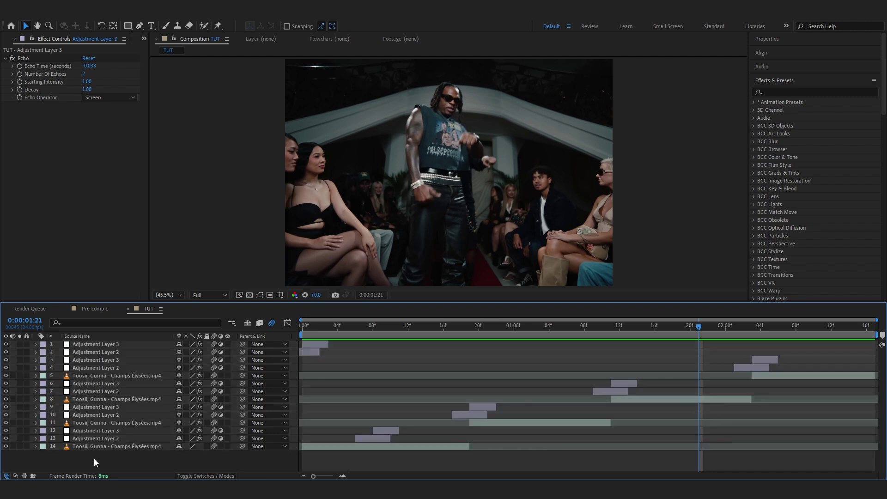
{"action": "key", "text": "ctrl+a"}
- Precompose the selected layers into Pre-comp 2
{"action": "right_click", "coordinate": [112, 393]}
{"action": "left_click", "coordinate": [140, 331]}
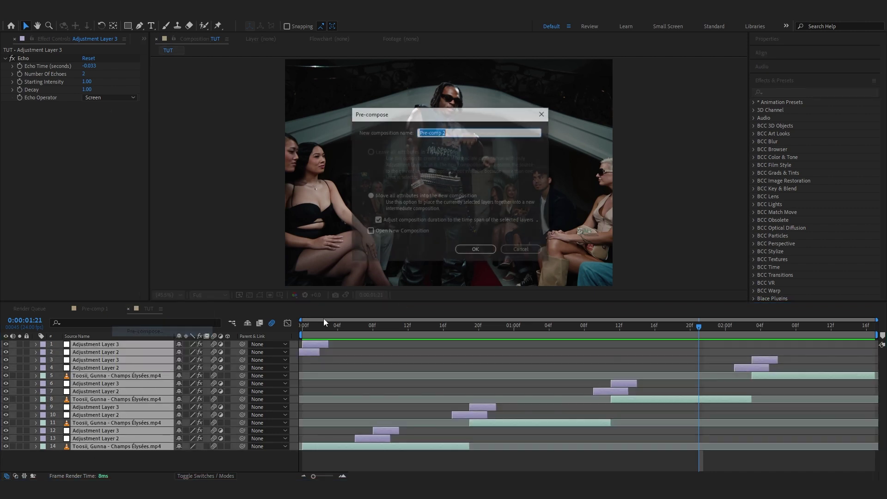
{"action": "left_click", "coordinate": [465, 254]}
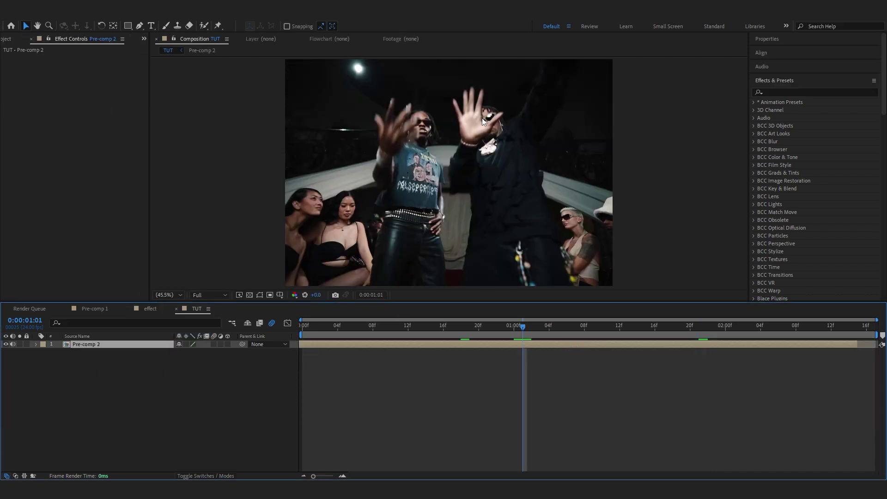
- Apply Unsharp Mask to Pre-comp 2 and set its Radius to 17
{"action": "key", "text": "ctrl+space"}
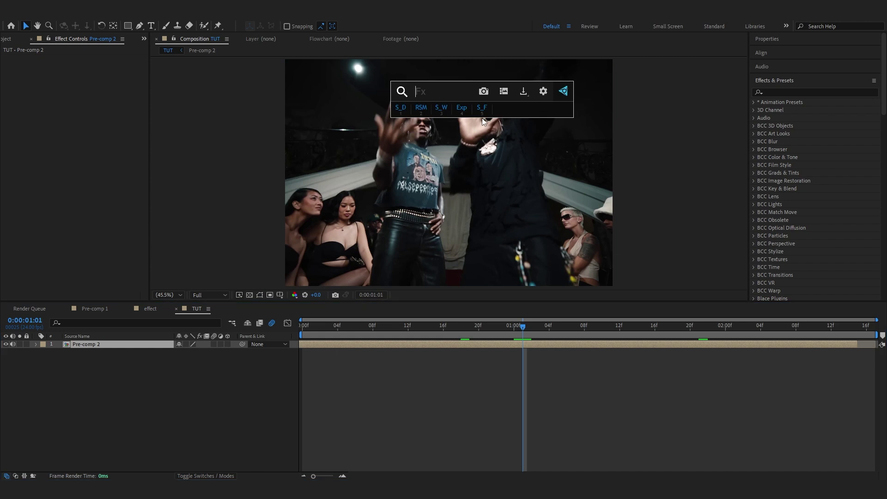
{"action": "type", "text": "unsharp"}
{"action": "key", "text": "Return"}
{"action": "left_click", "coordinate": [86, 75]}
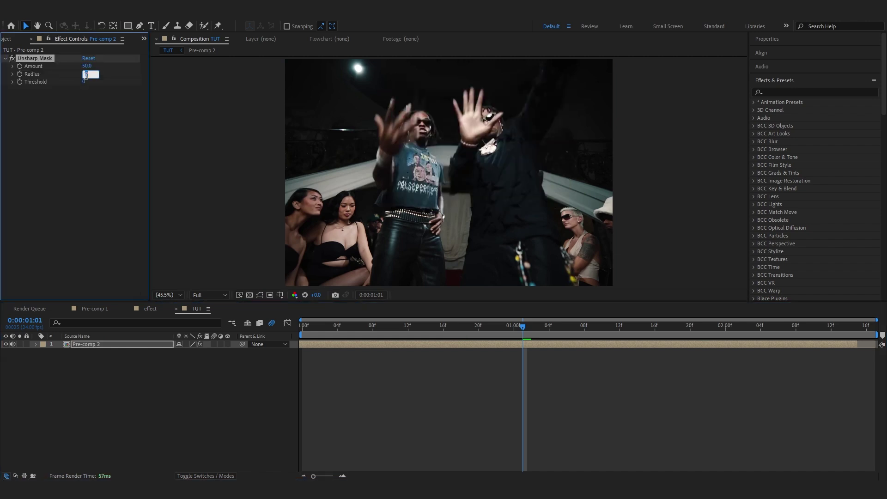
{"action": "type", "text": "17"}
{"action": "left_click", "coordinate": [127, 161]}
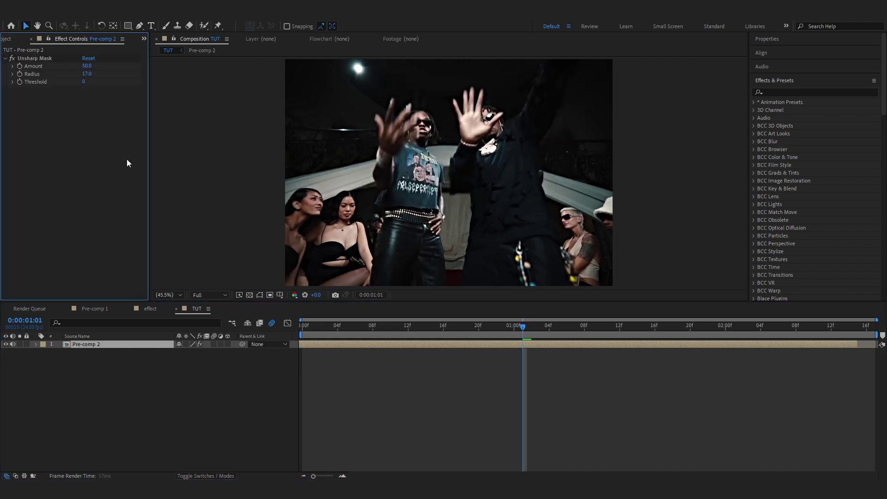
- Pan the composition view and scrub frames to check the sharpening
{"action": "scroll", "coordinate": [430, 154], "scroll_direction": "up", "scroll_amount": 2}
{"action": "left_click_drag", "start_coordinate": [429, 154], "coordinate": [434, 220]}
{"action": "scroll", "coordinate": [415, 138], "scroll_direction": "down", "scroll_amount": 4}
{"action": "scroll", "coordinate": [413, 134], "scroll_direction": "up", "scroll_amount": 4}
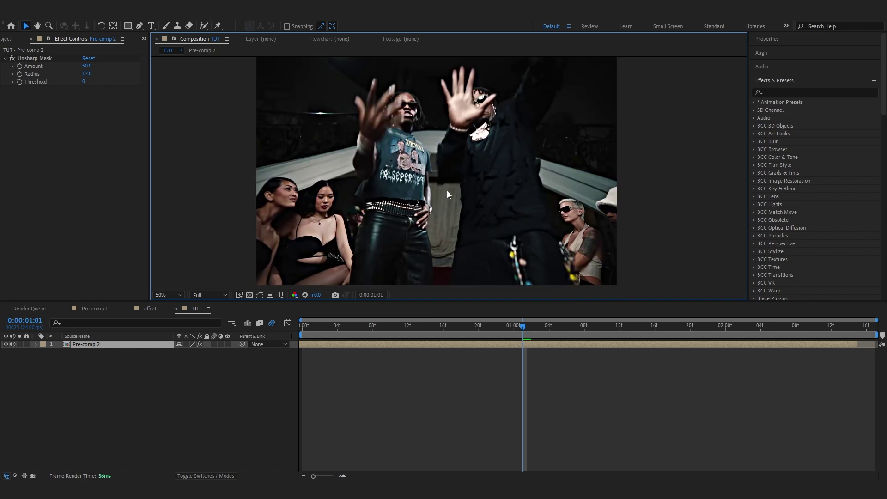
{"action": "left_click_drag", "start_coordinate": [495, 328], "coordinate": [525, 337]}
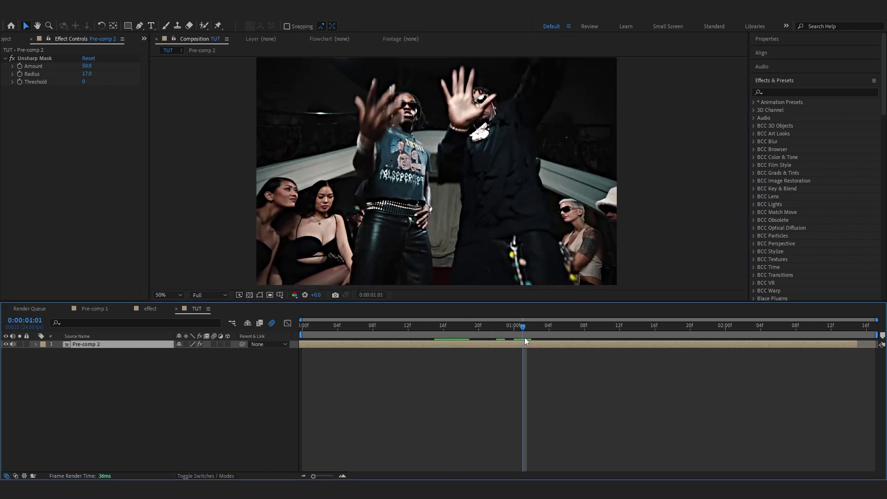
- Apply Noise with Use Color Noise off and Amount 9%, then play it back
{"action": "key", "text": "ctrl+space"}
{"action": "type", "text": "noise"}
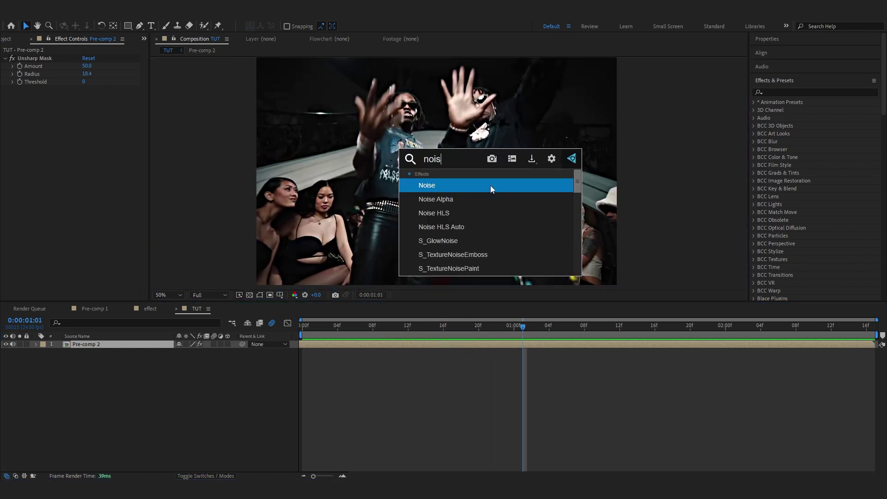
{"action": "key", "text": "Return"}
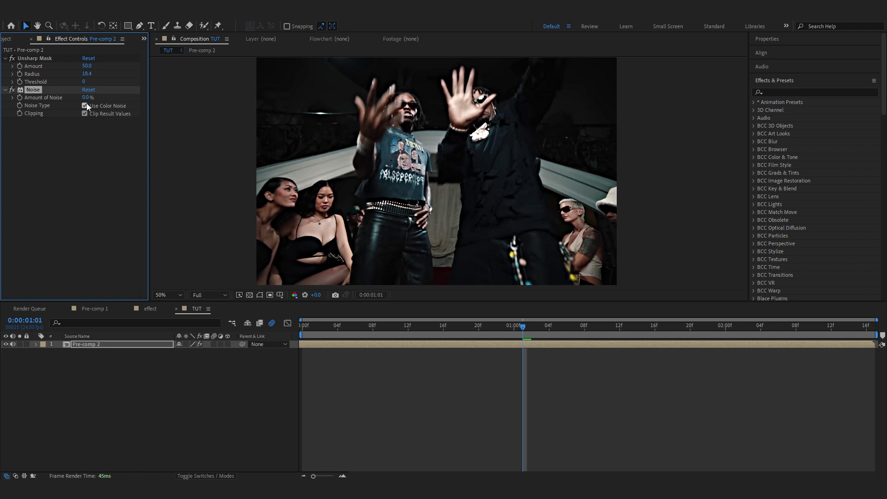
{"action": "left_click", "coordinate": [85, 105]}
{"action": "left_click_drag", "start_coordinate": [87, 98], "coordinate": [95, 97]}
{"action": "left_click", "coordinate": [90, 98]}
{"action": "type", "text": "9"}
{"action": "key", "text": "Return"}
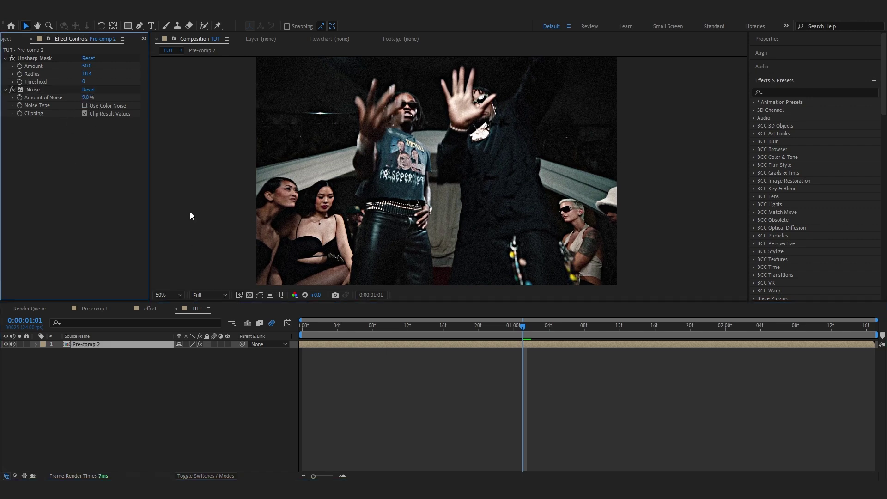
{"action": "key", "text": "space"}
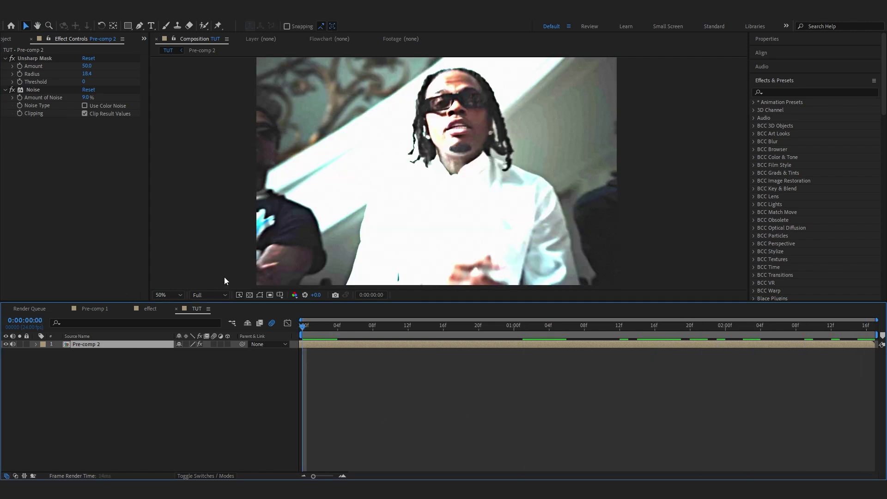